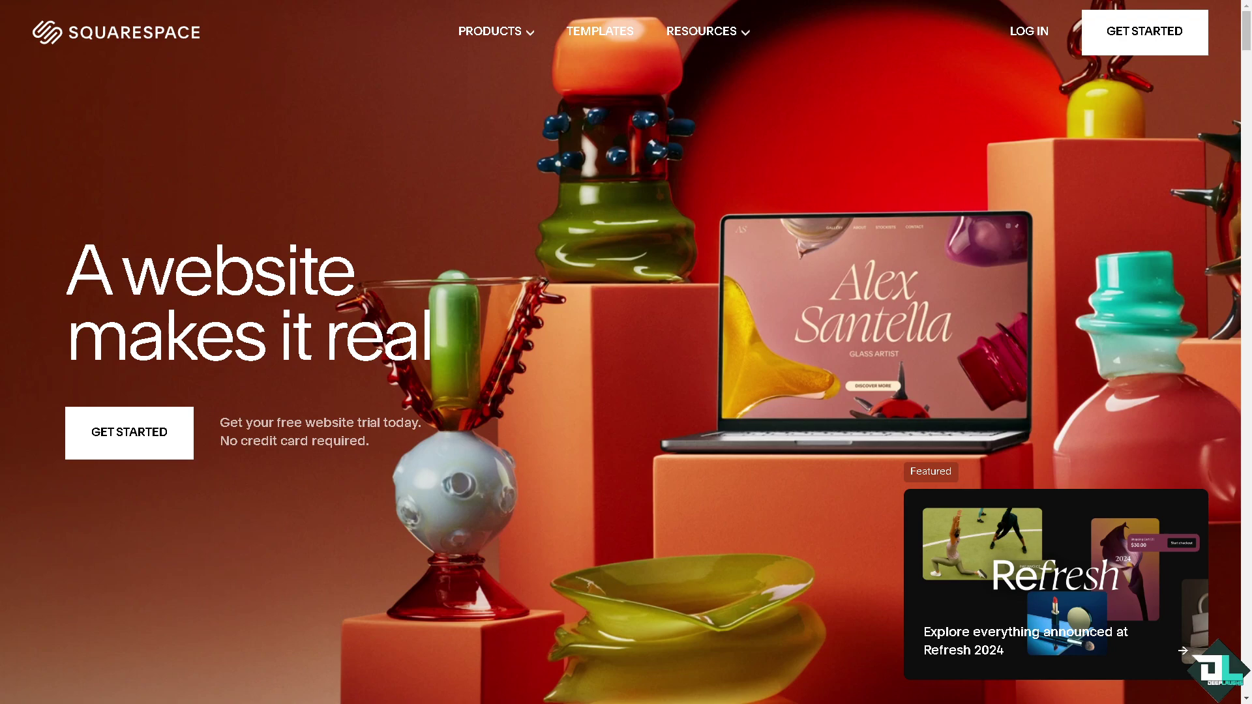
# Start the website setup without choosing a site topic, and open the account menu on the Squarespace homepage
pyautogui.click(142, 441)
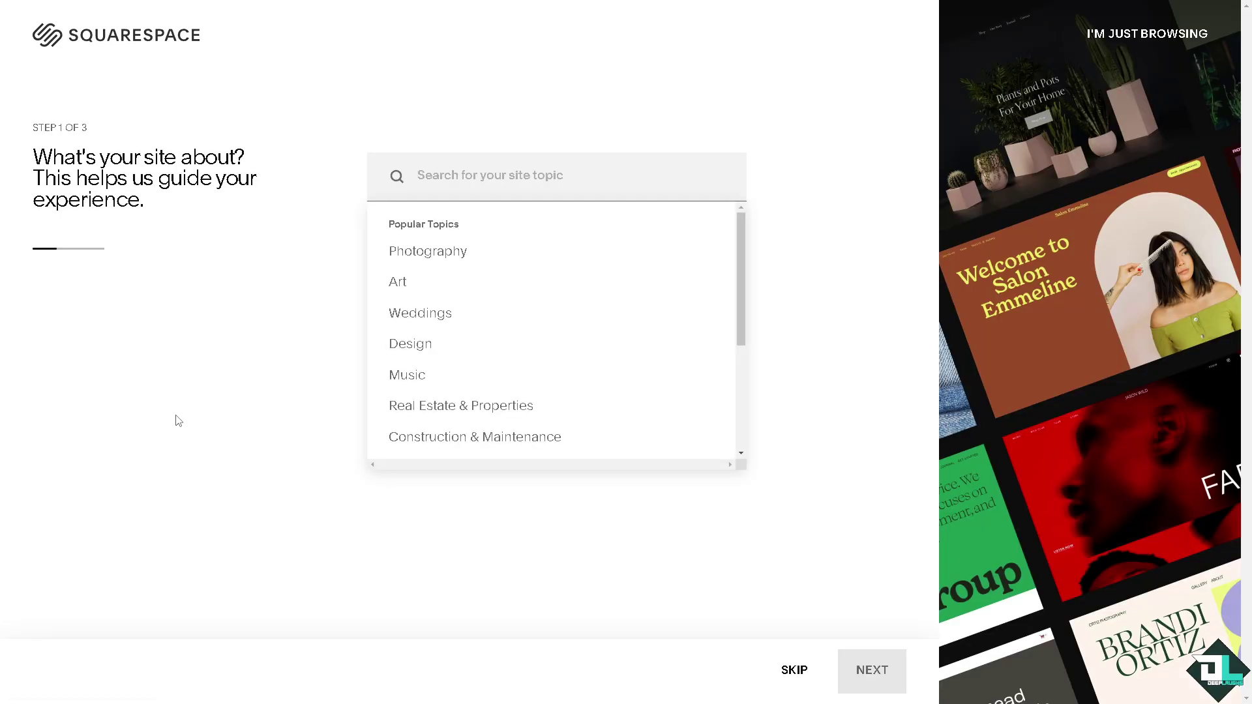
pyautogui.click(786, 672)
pyautogui.click(792, 672)
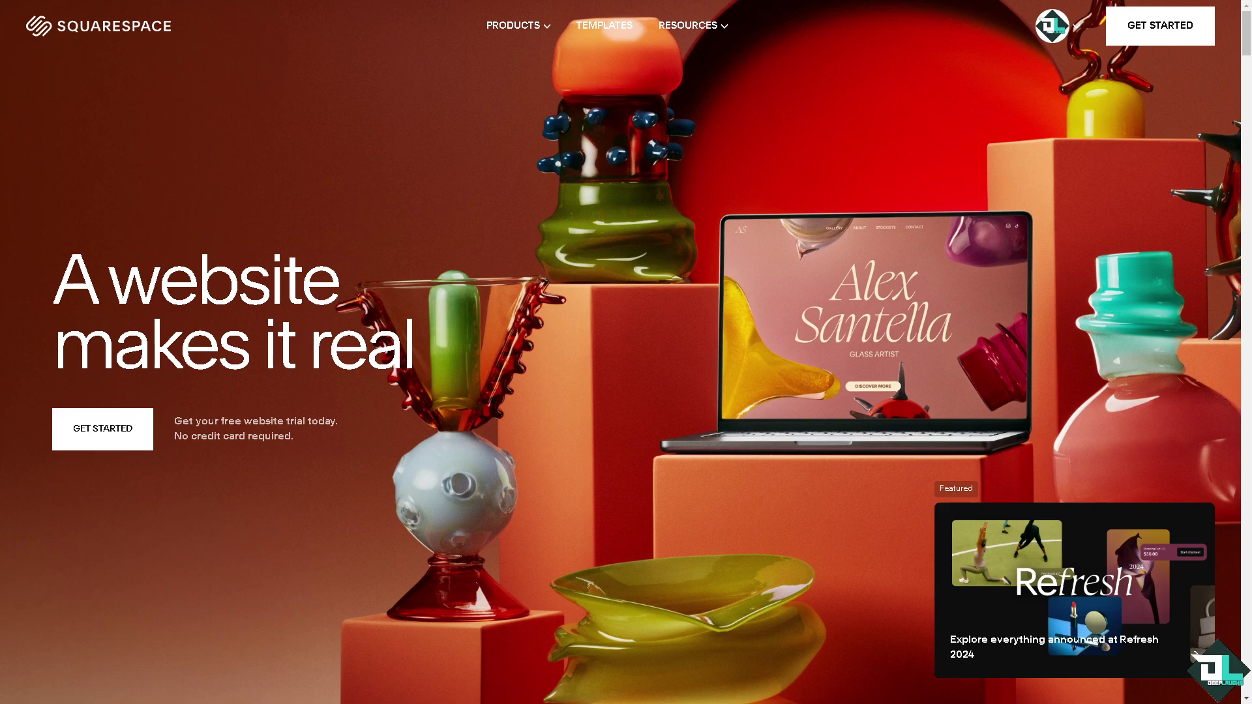
pyautogui.click(1073, 40)
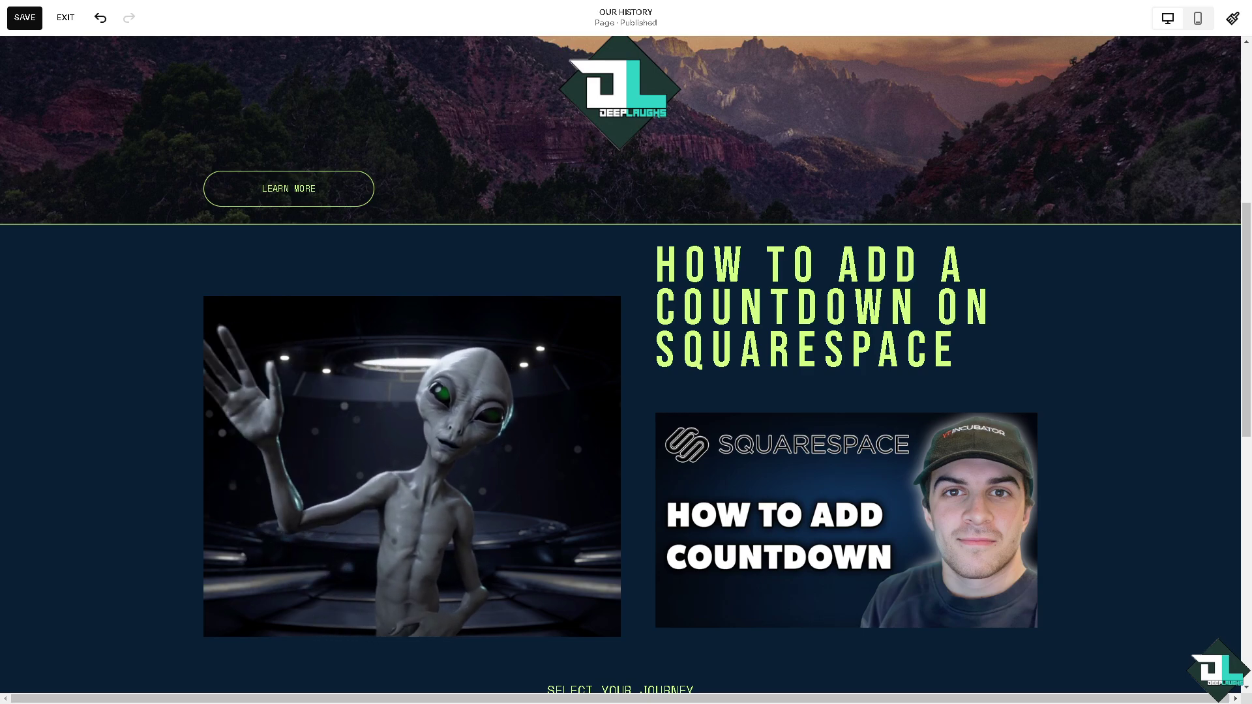
# Add a Code block to the section with the alien image and move it to the section's upper-left corner
pyautogui.moveTo(209, 319)
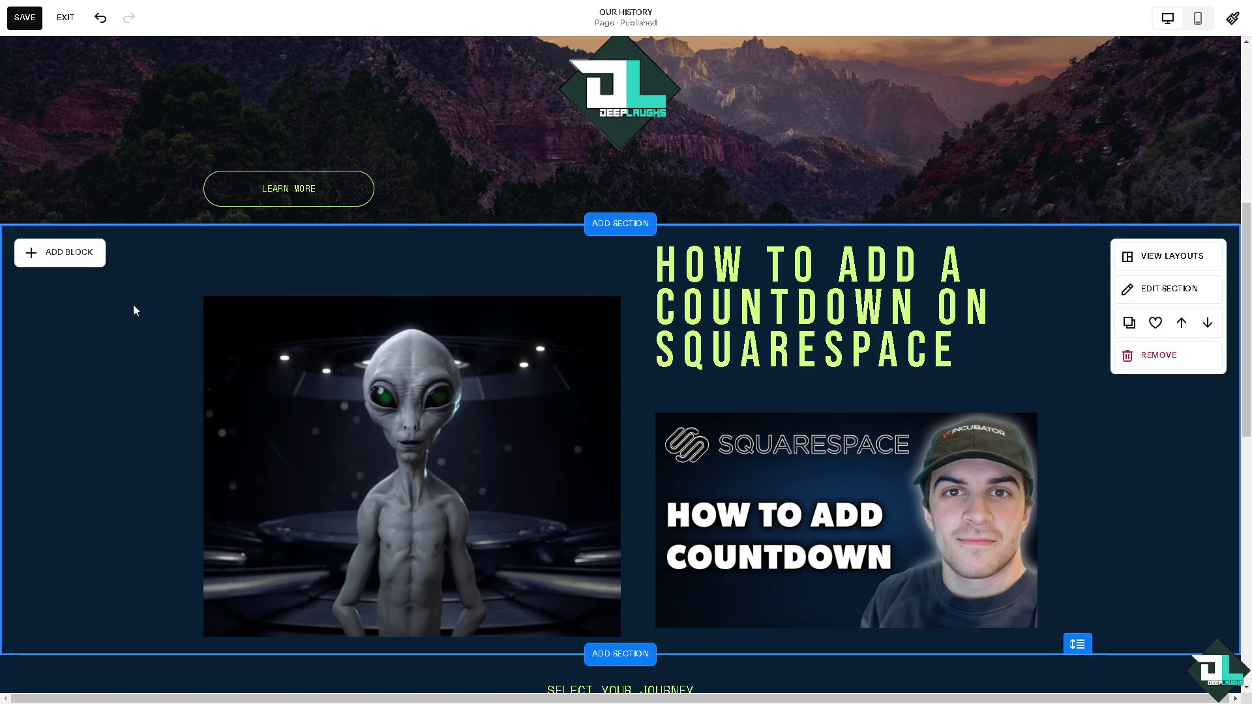
pyautogui.click(69, 256)
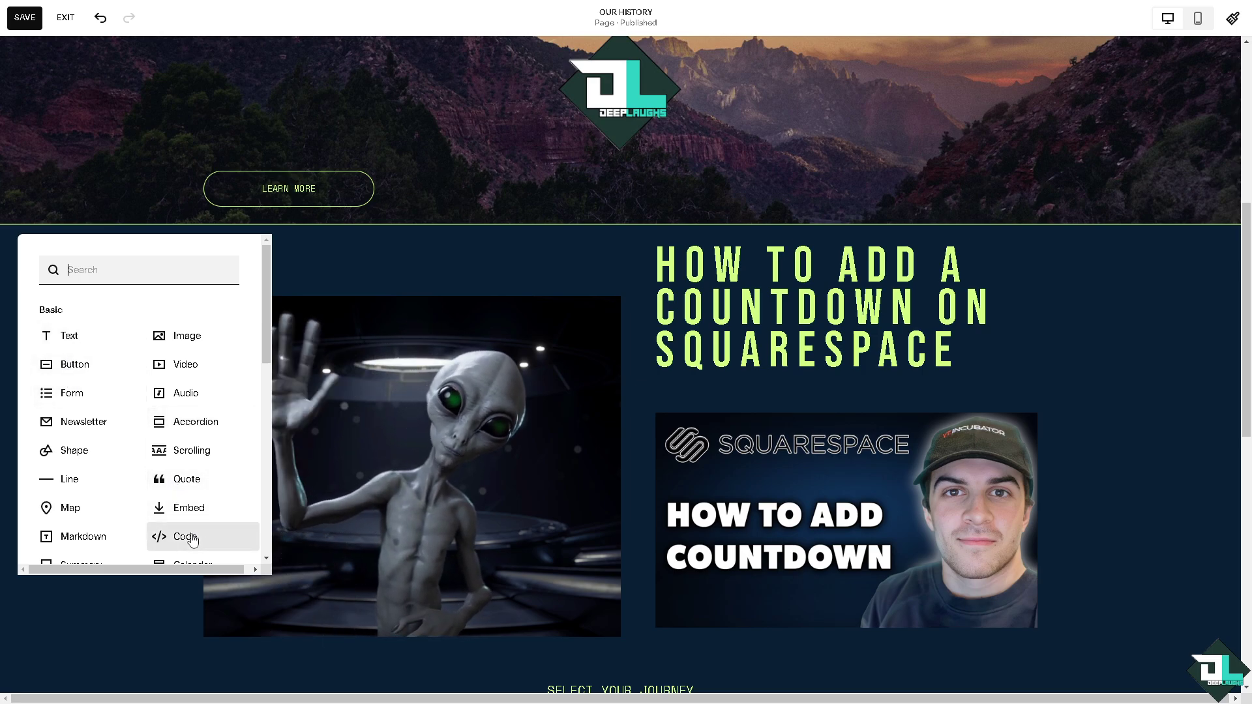
pyautogui.scroll(-1, 190, 531)
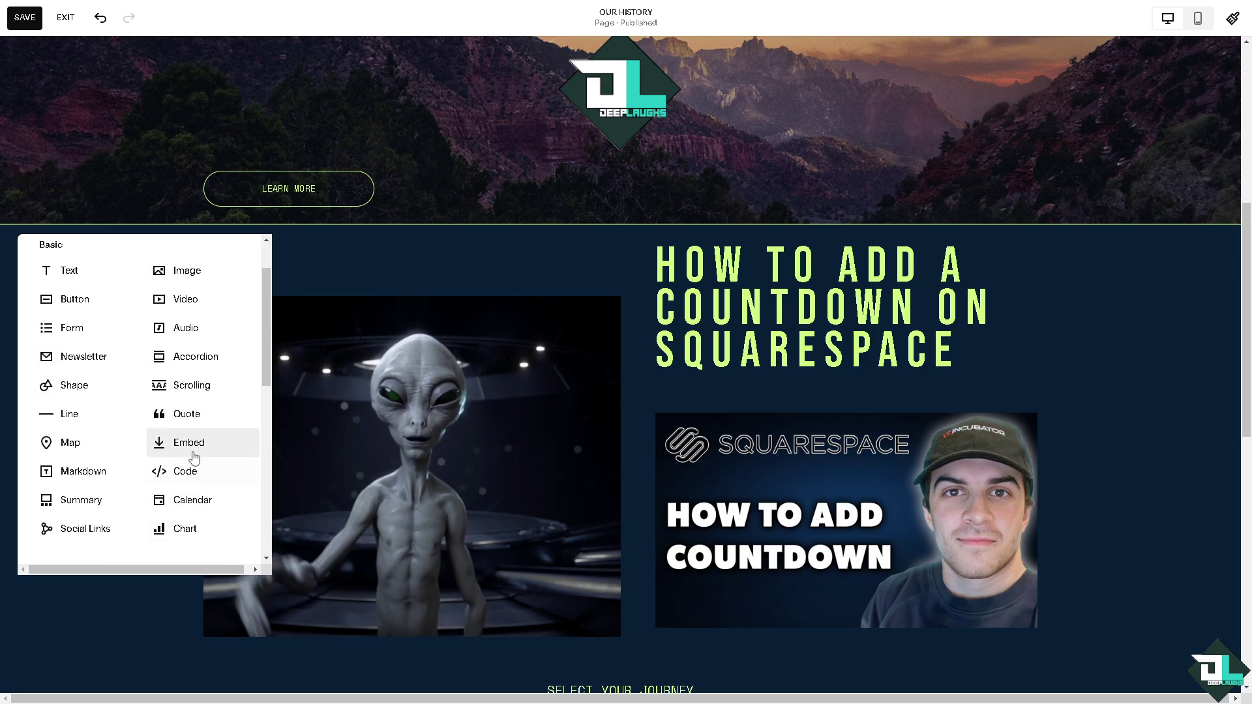
pyautogui.click(186, 473)
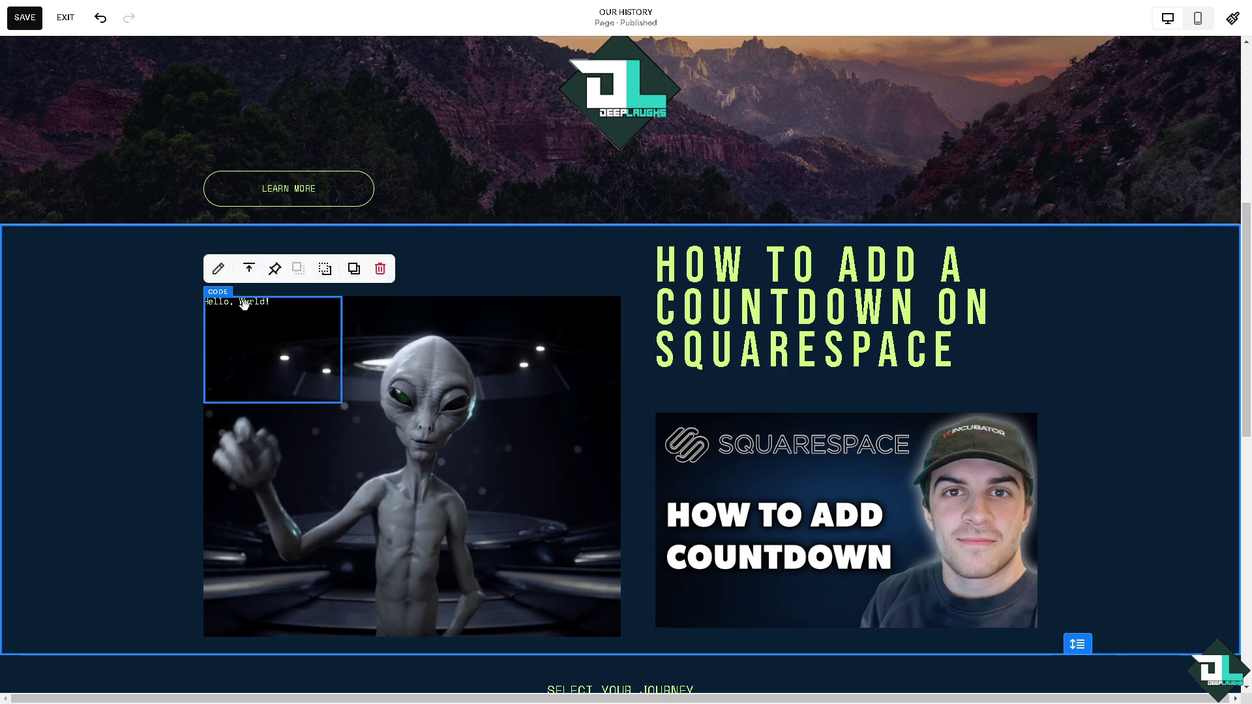
pyautogui.moveTo(244, 302); pyautogui.dragTo(59, 260)
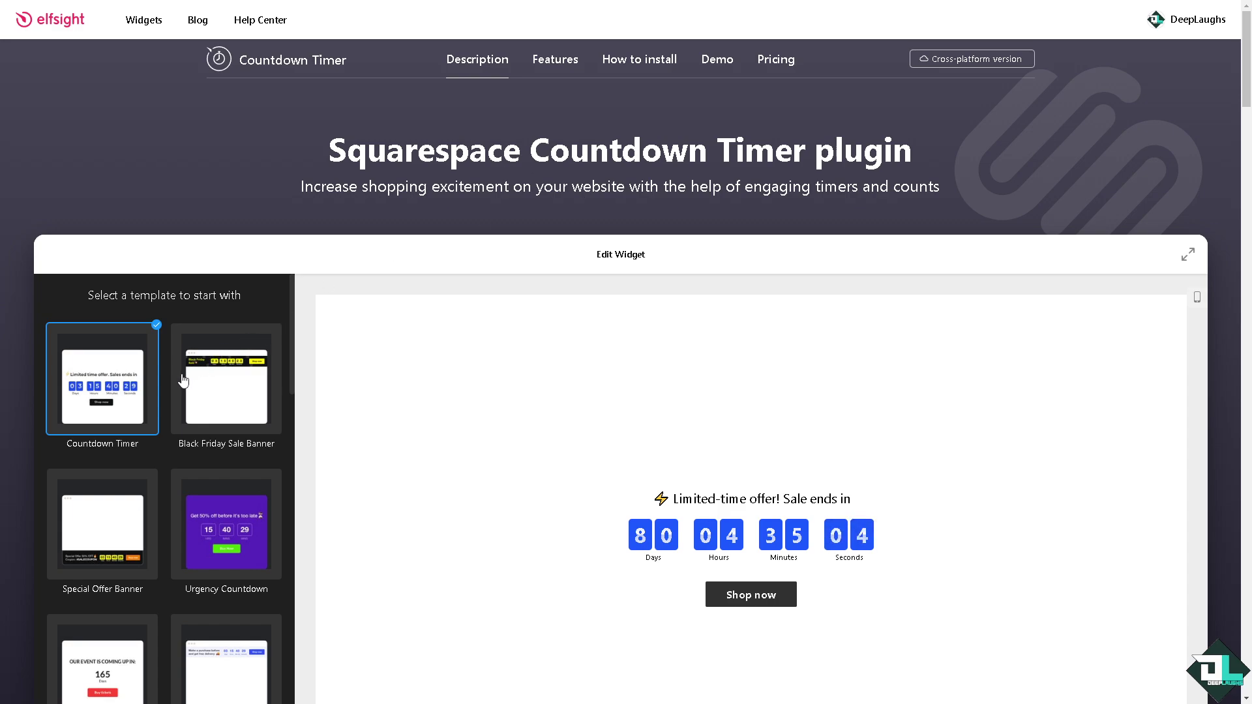
# On Elfsight's Countdown Timer page, preview the Black Friday Sale Banner, Countdown Timer, Special Offer Banner and Urgency Countdown templates
pyautogui.click(212, 383)
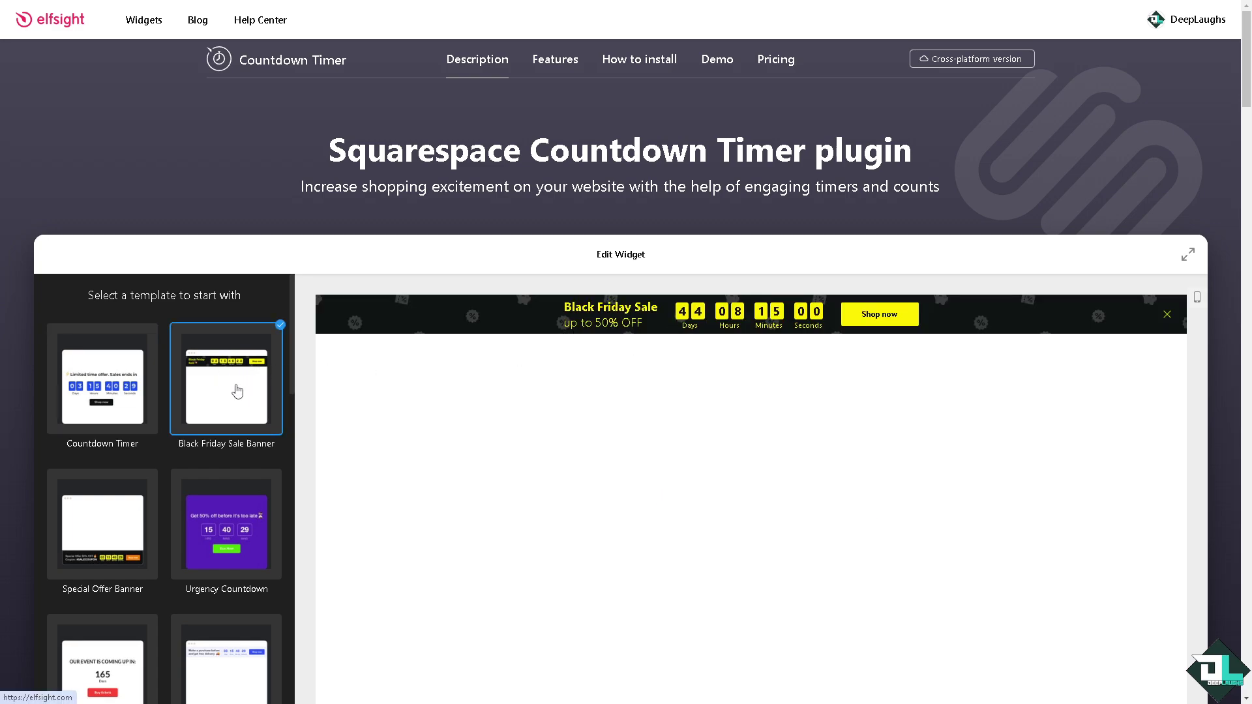
pyautogui.click(130, 378)
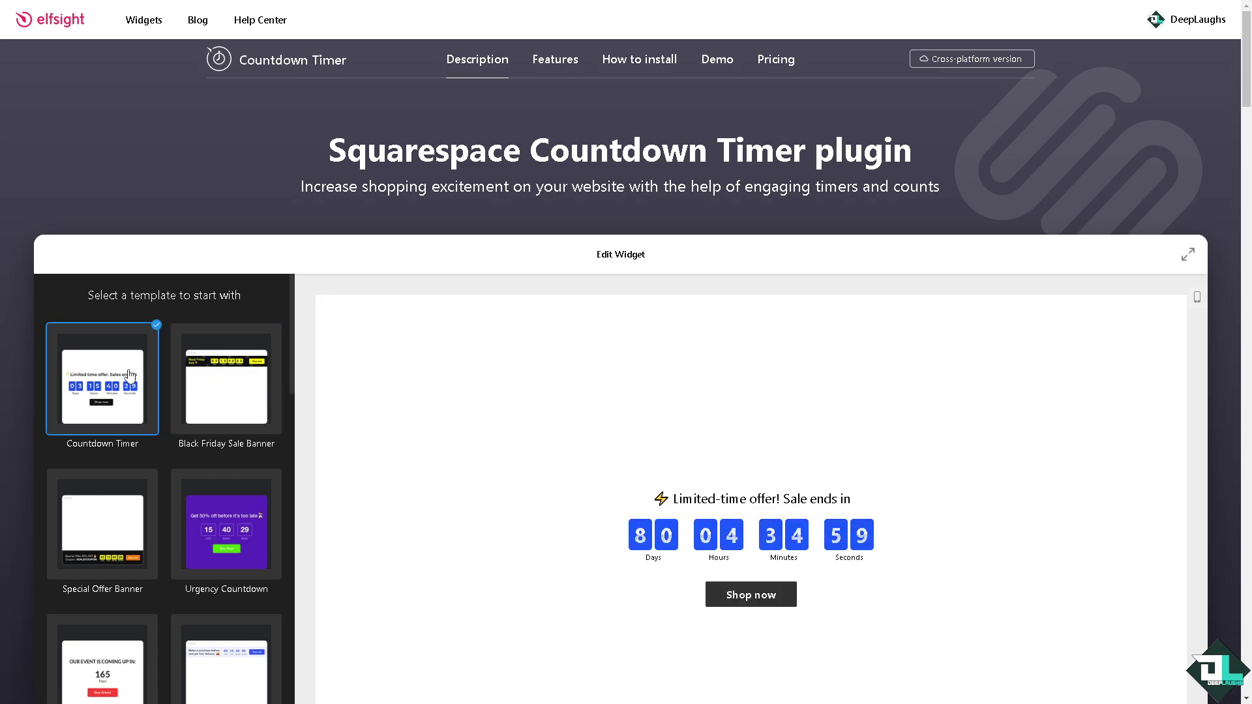
pyautogui.click(106, 518)
pyautogui.click(214, 516)
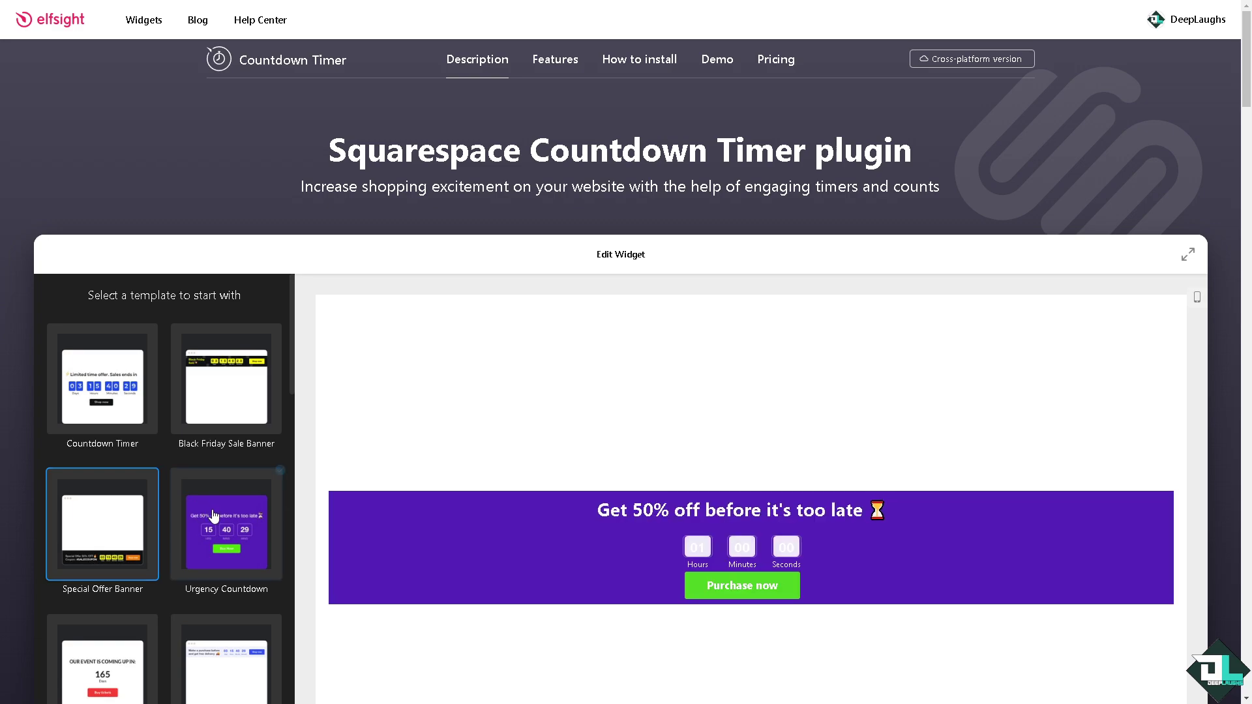
# Preview the Event Start Countdown, Limited-Shipping Banner, Wedding Countdown, Launch Countdown, Stock Countdown and Trust Counter templates
pyautogui.scroll(-2, 149, 471)
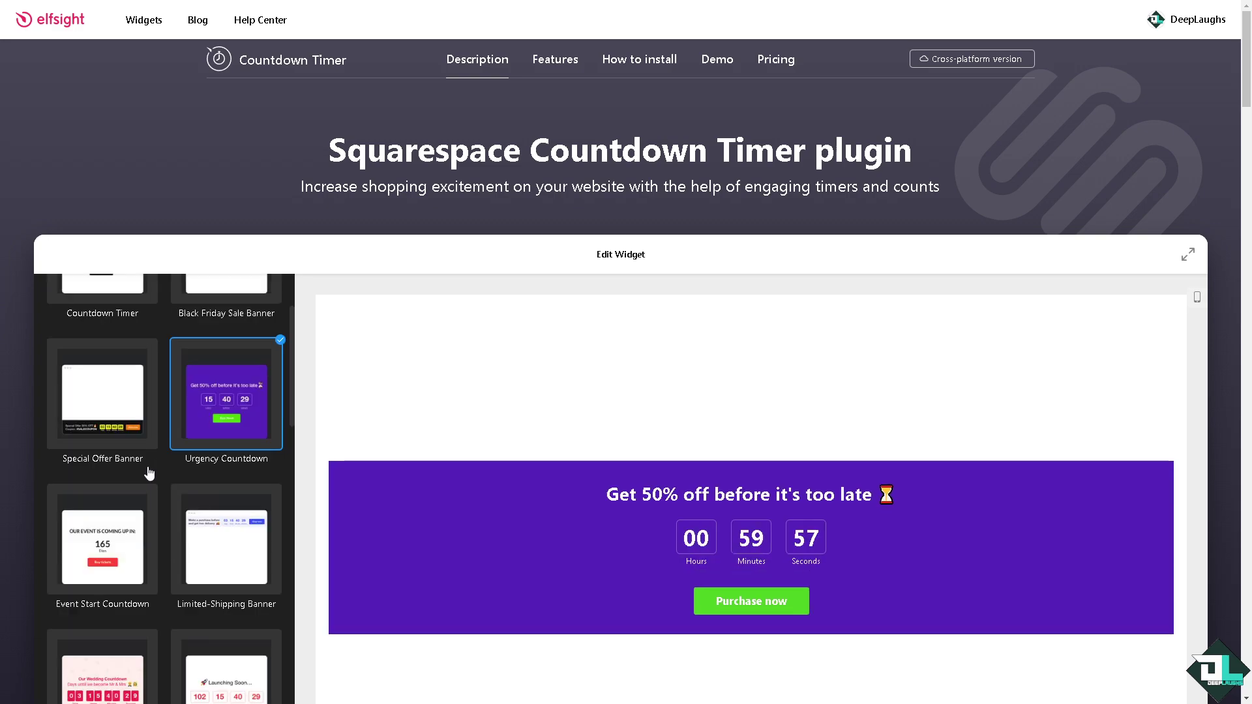
pyautogui.click(105, 534)
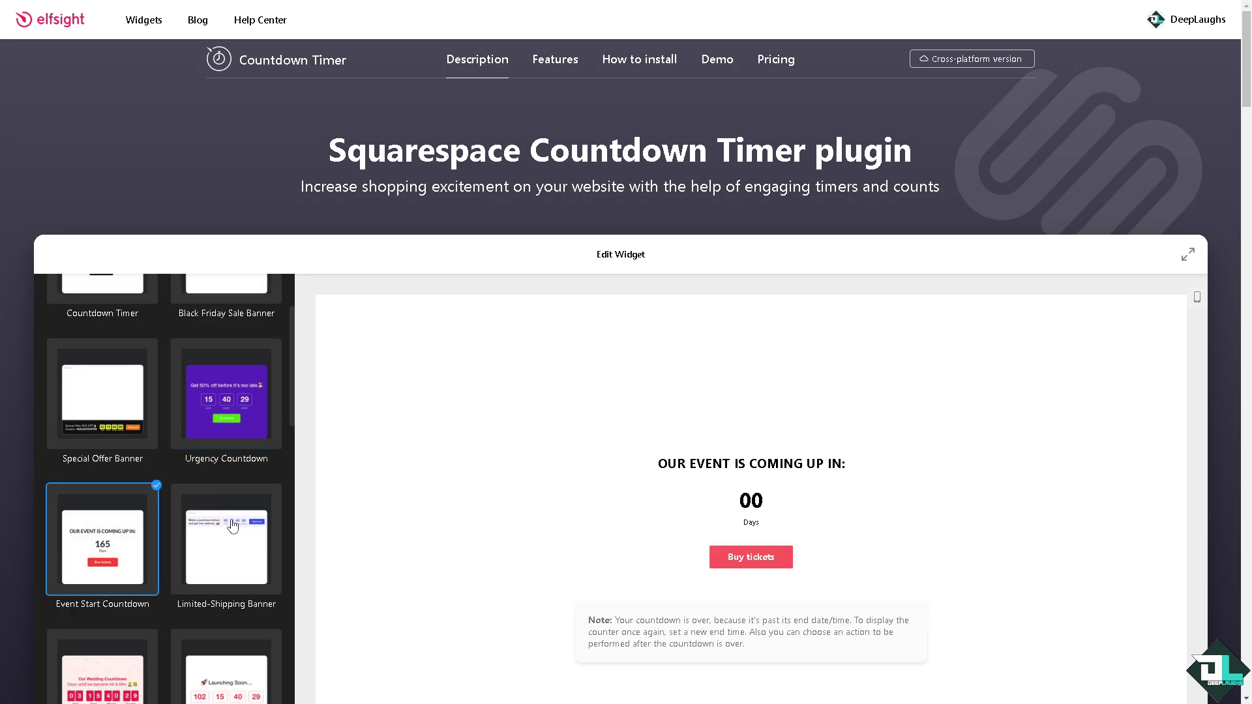
pyautogui.scroll(-2, 233, 526)
pyautogui.click(230, 404)
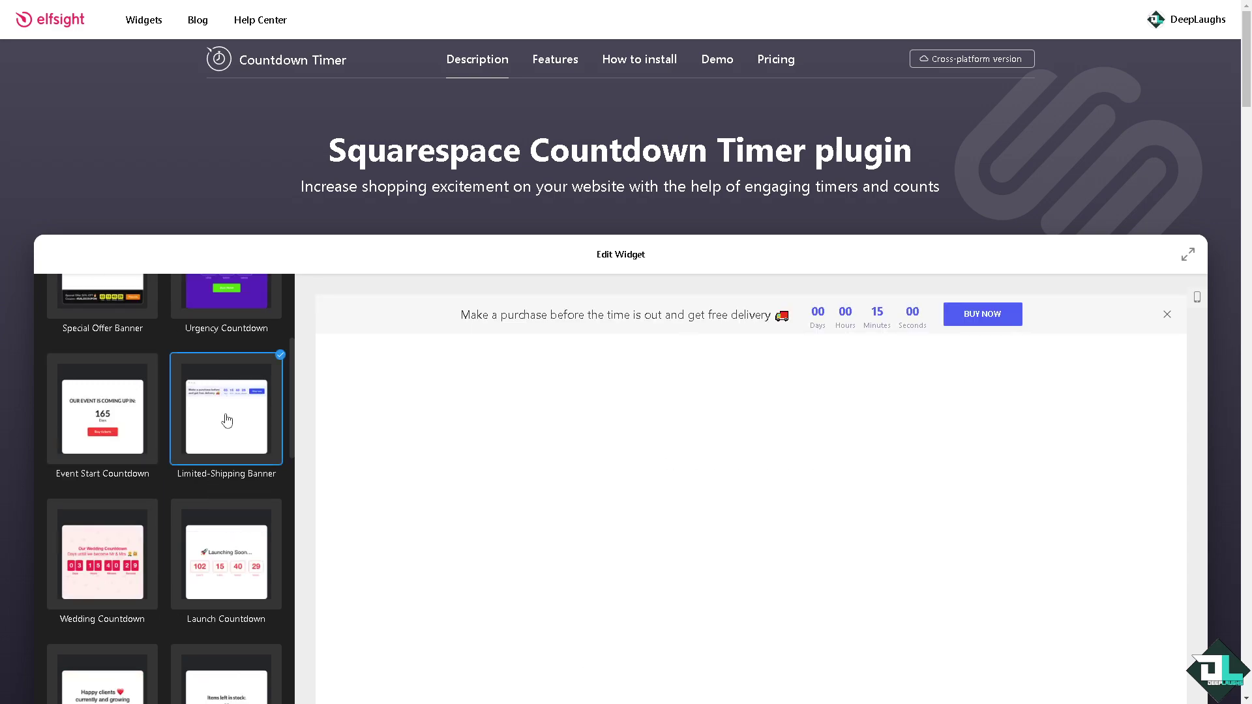
pyautogui.click(102, 553)
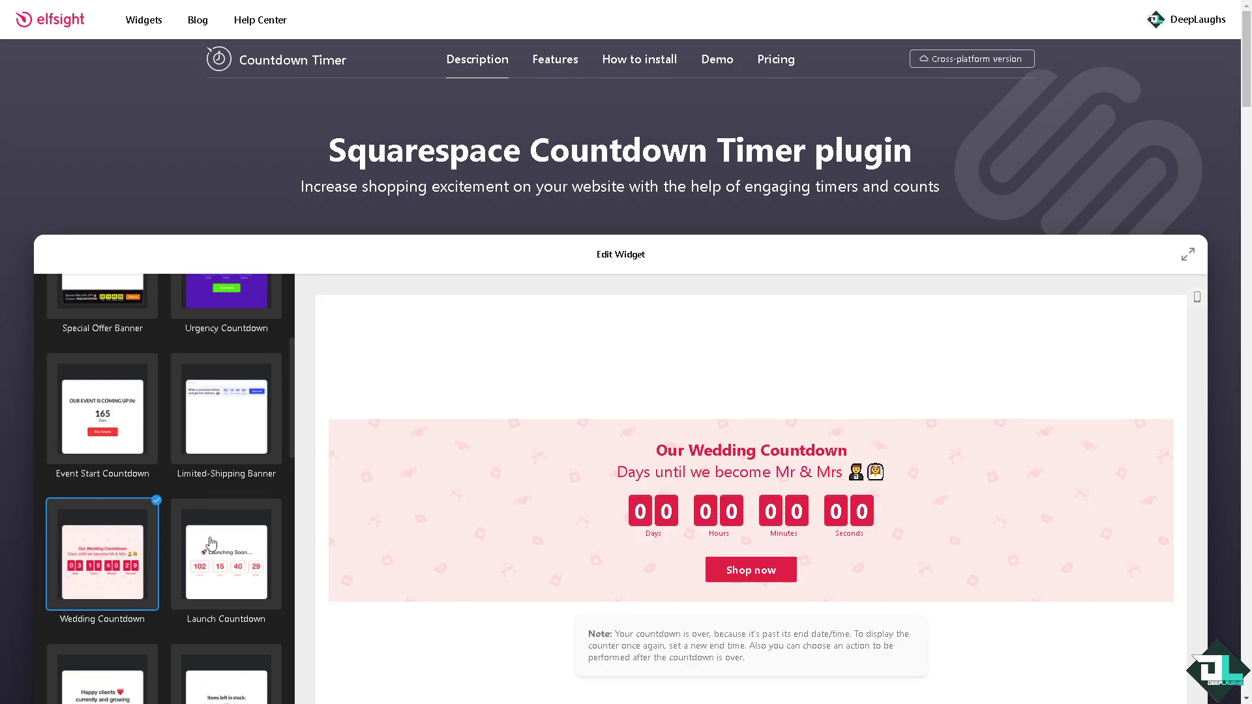
pyautogui.scroll(-2, 210, 537)
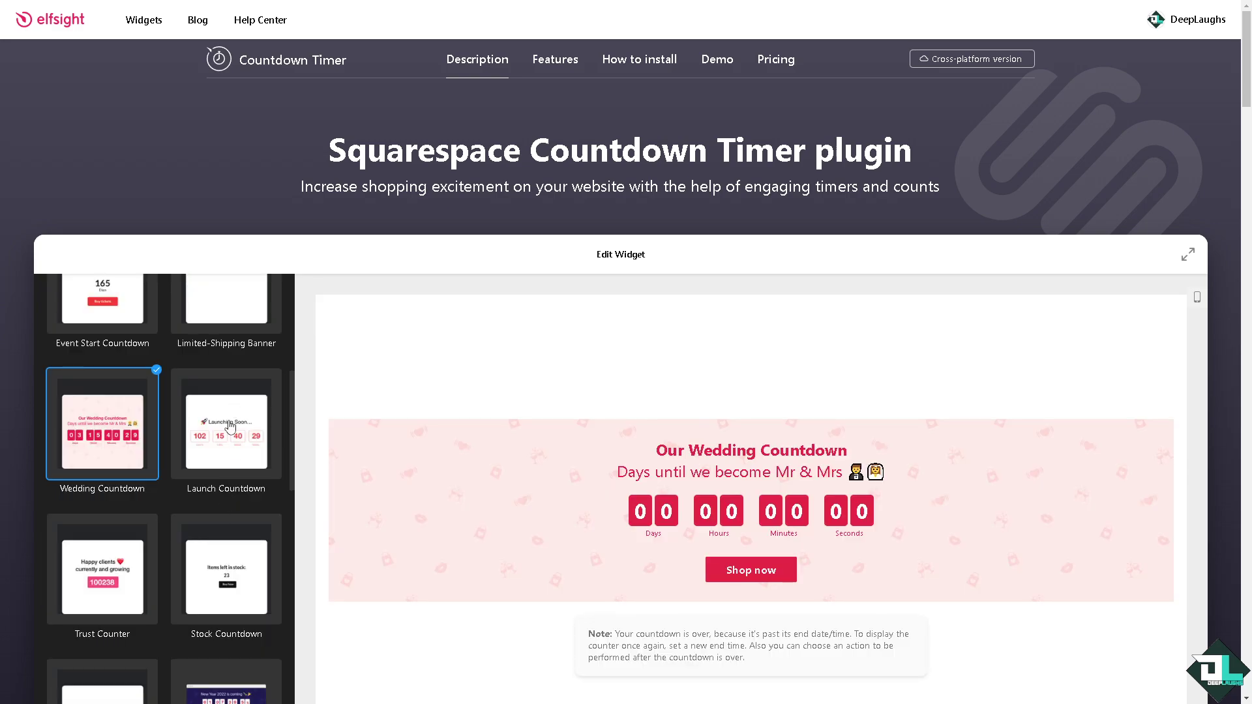
pyautogui.click(230, 411)
pyautogui.click(228, 568)
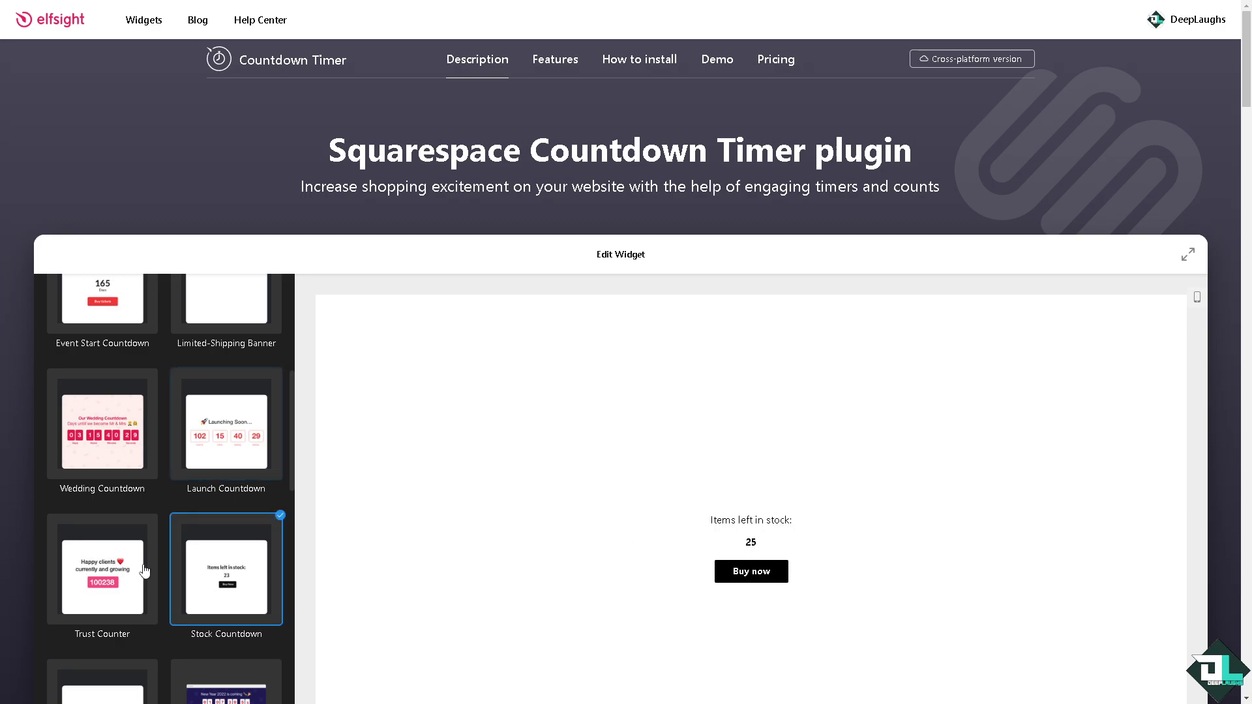
pyautogui.click(104, 571)
# Choose the Launch Countdown template and continue with it to the timer settings
pyautogui.click(253, 542)
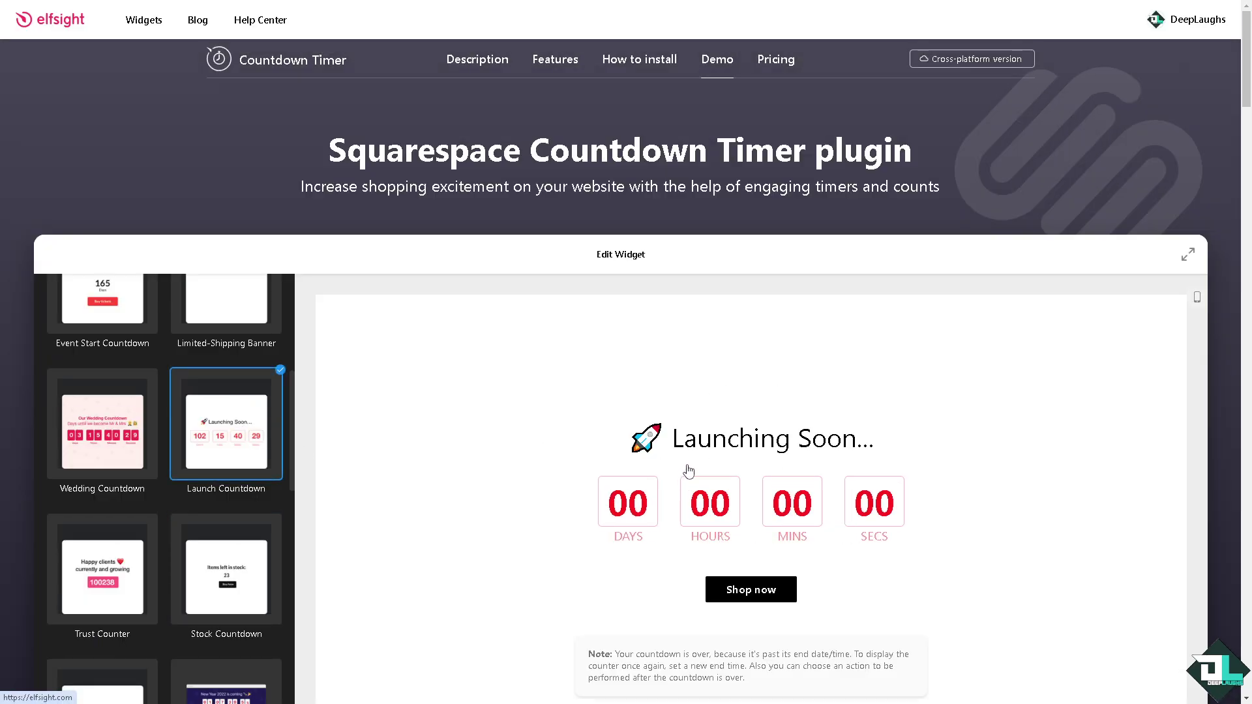
pyautogui.scroll(-3, 623, 395)
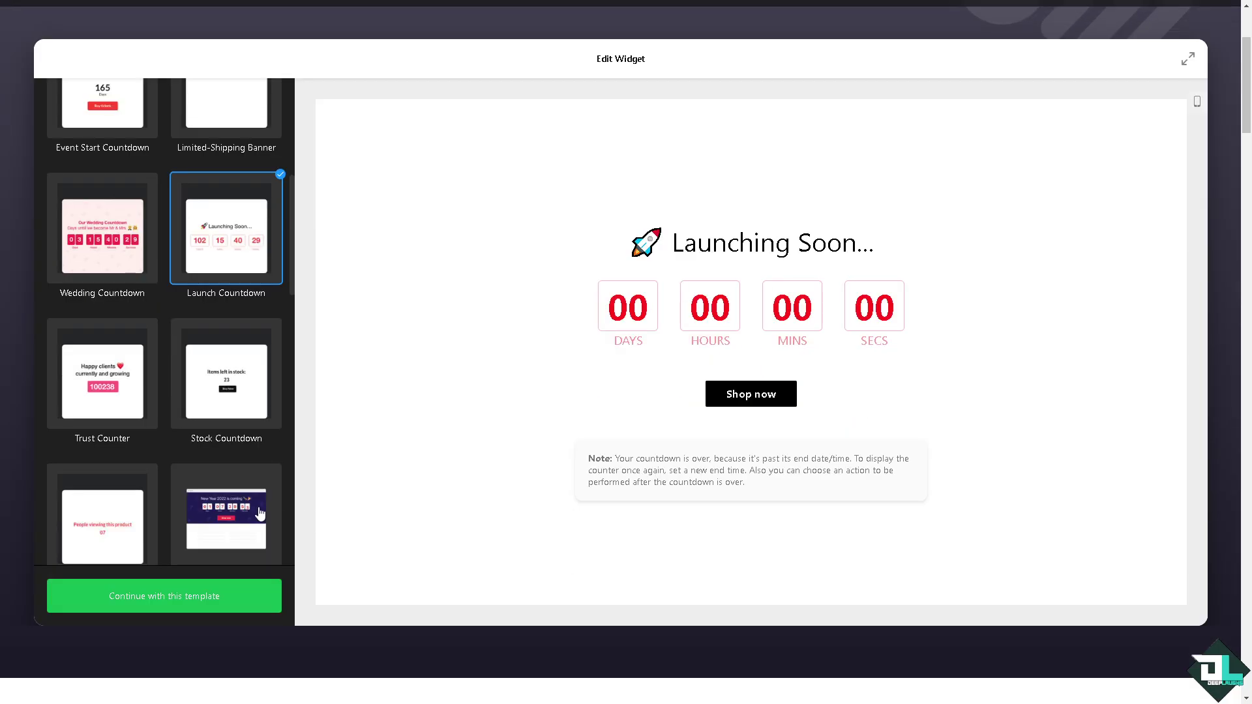
pyautogui.scroll(-2, 205, 568)
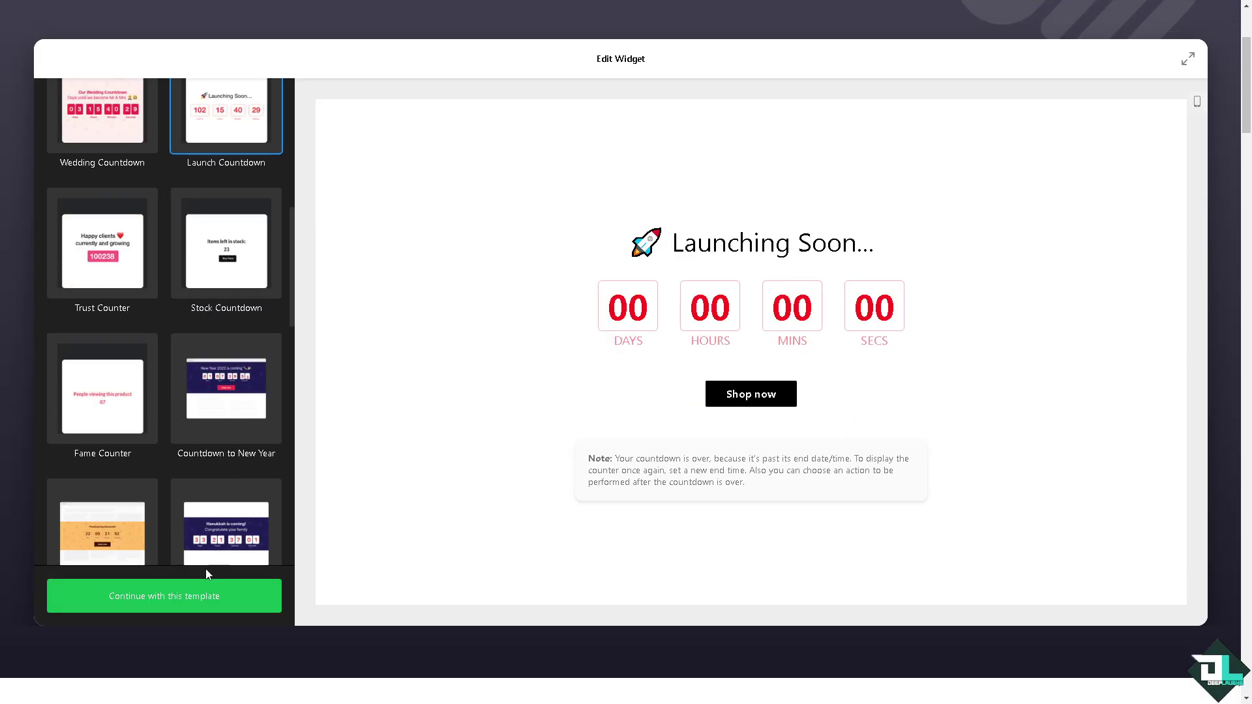
pyautogui.click(225, 607)
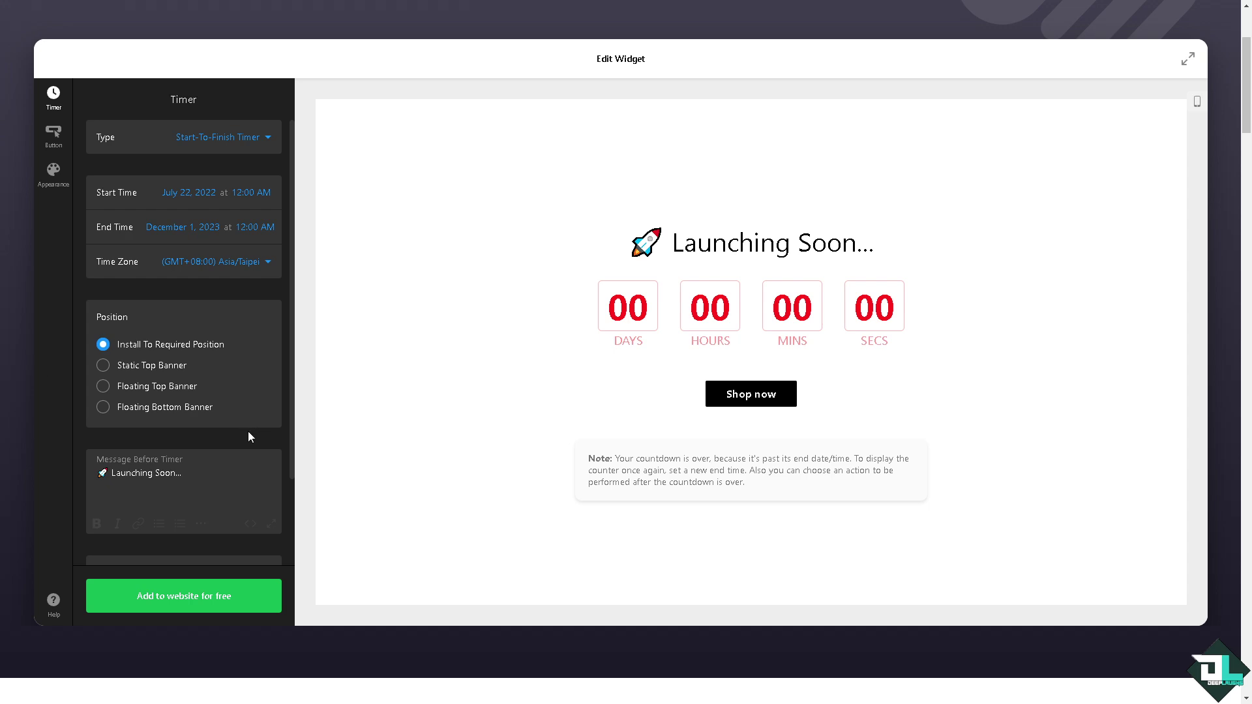
# Replace the message before the timer with "How to Add a Countdown on Squarespace", keeping the rocket emoji
pyautogui.click(217, 482)
pyautogui.write('How to Add a Countdown on Squarespace')
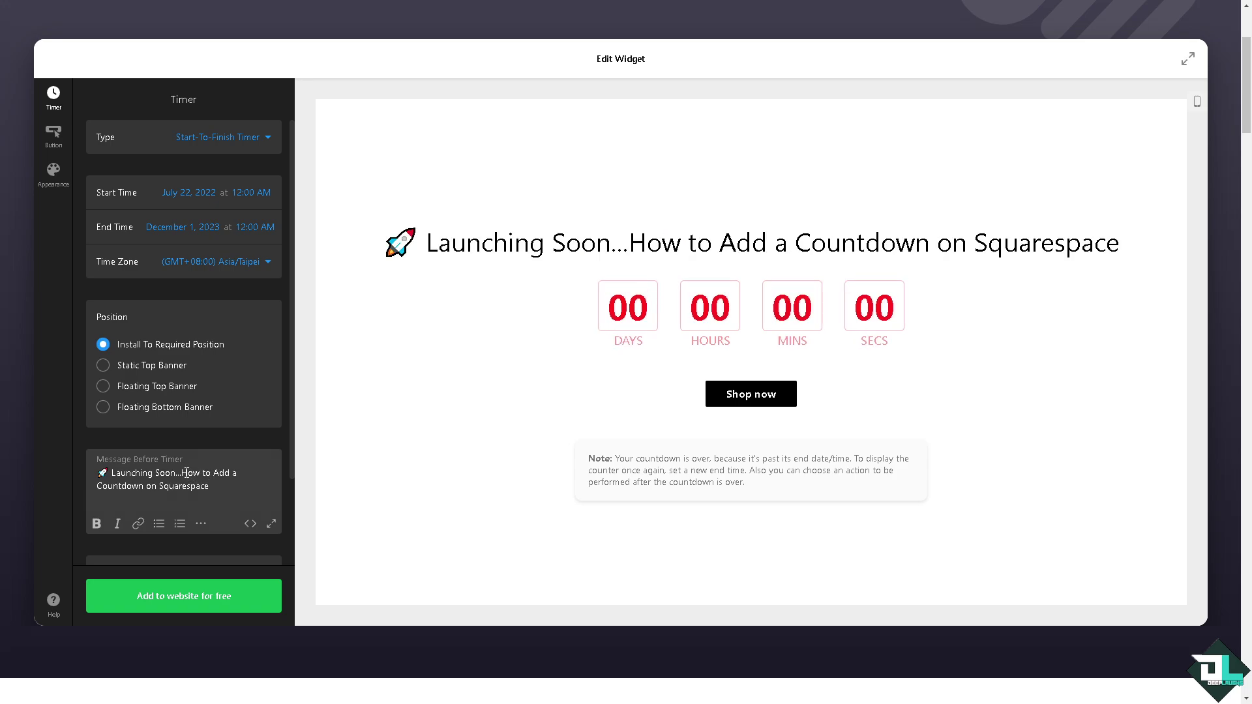
pyautogui.moveTo(181, 471); pyautogui.dragTo(124, 474)
pyautogui.press('BackSpace')
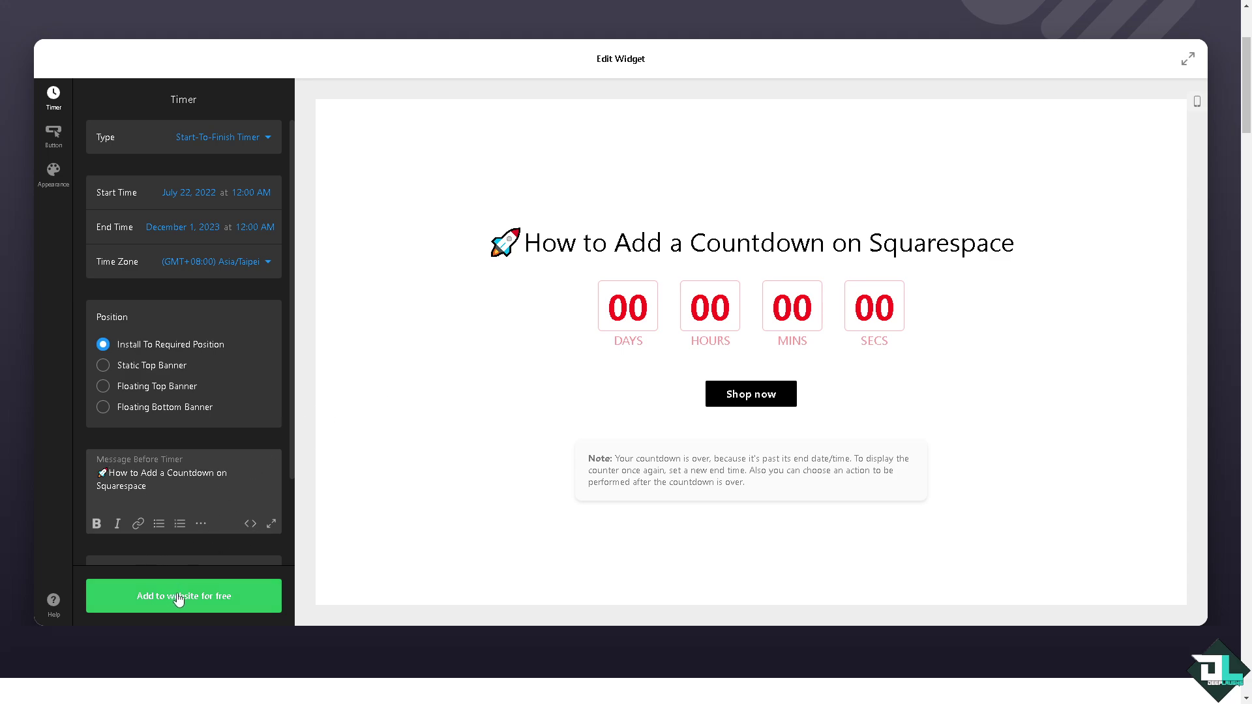
# Add the countdown widget to the website for free and rename it "How to Add a Countdown on Squarespace"
pyautogui.click(202, 604)
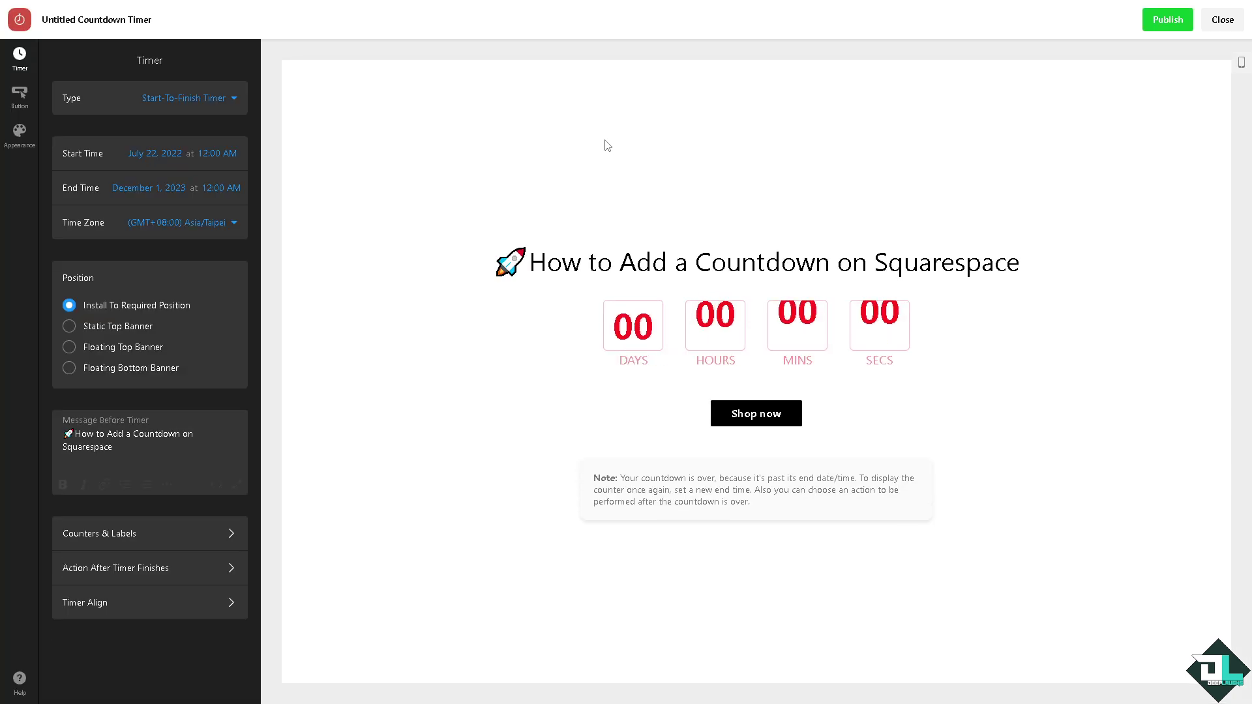
pyautogui.click(97, 19)
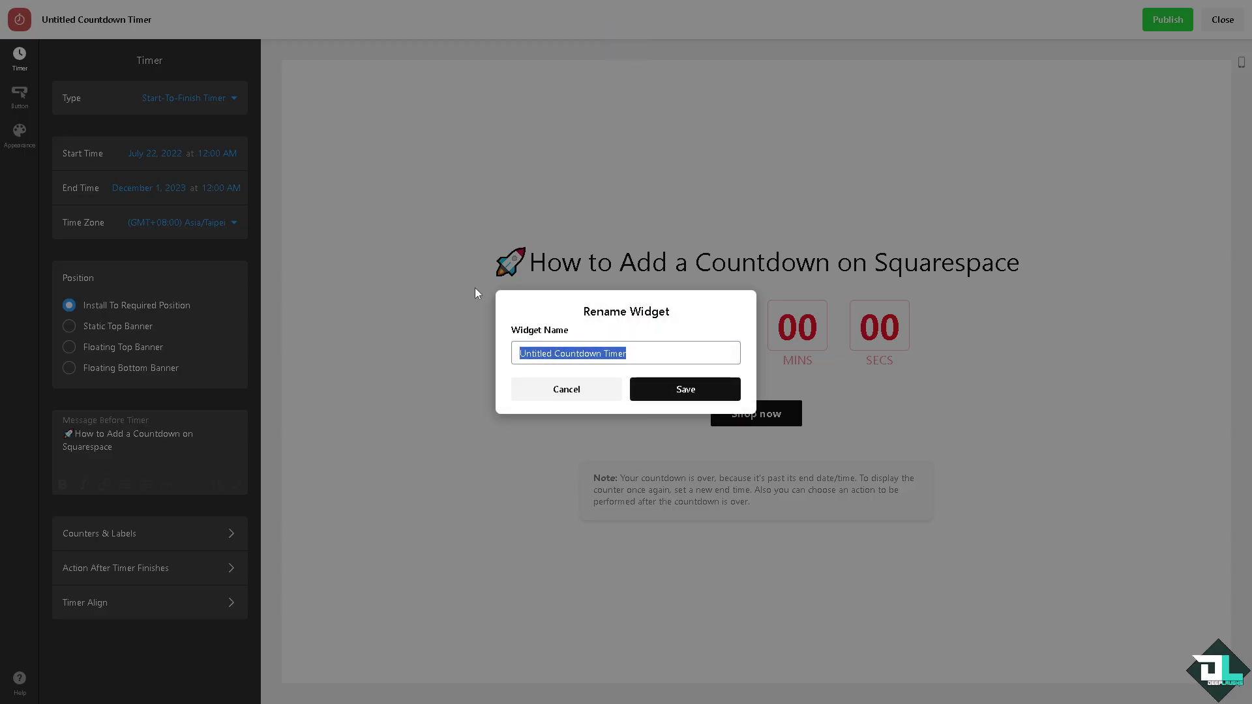
pyautogui.write('How to Add a Countdown on Squarespace')
pyautogui.click(677, 389)
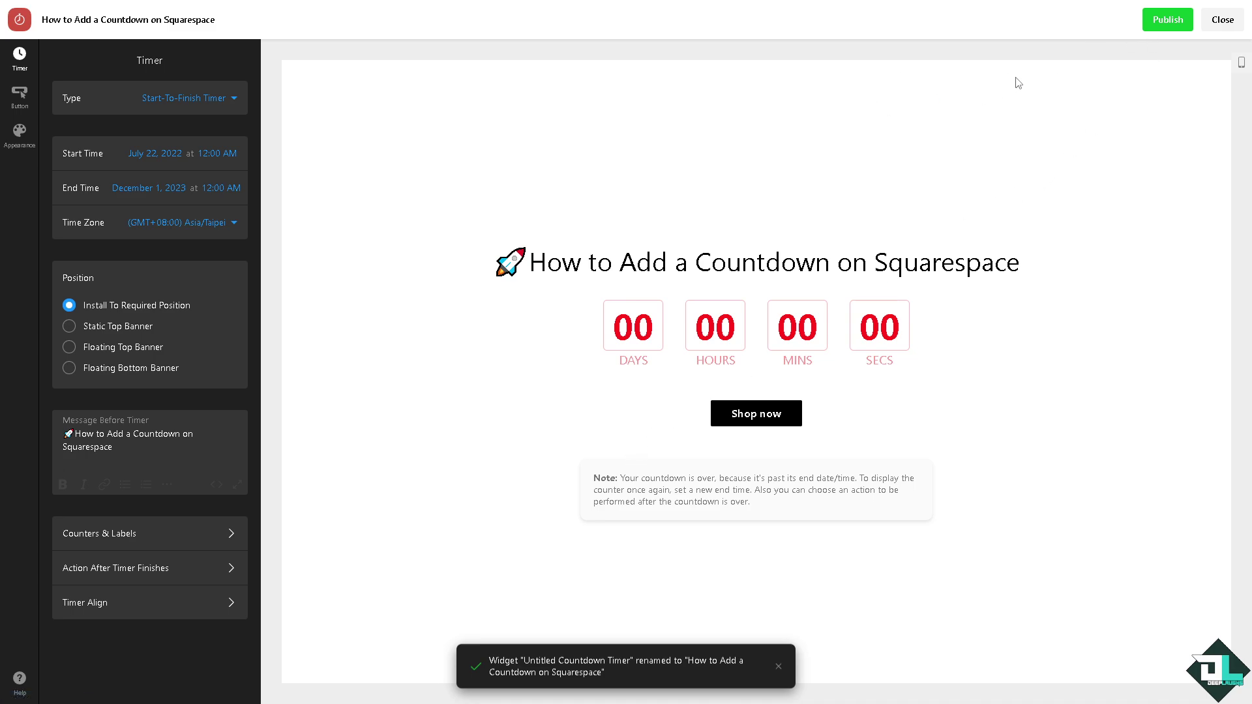
# Publish the widget on the Free plan and copy its embed code
pyautogui.click(1168, 20)
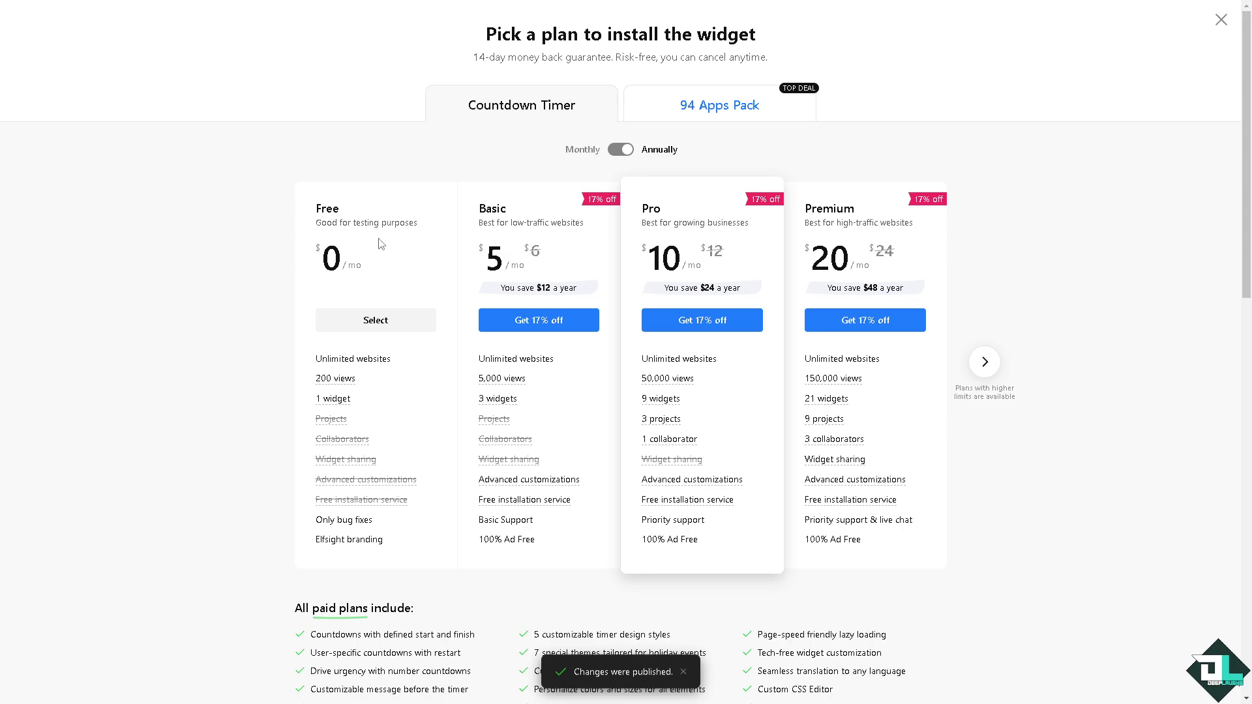
pyautogui.click(383, 326)
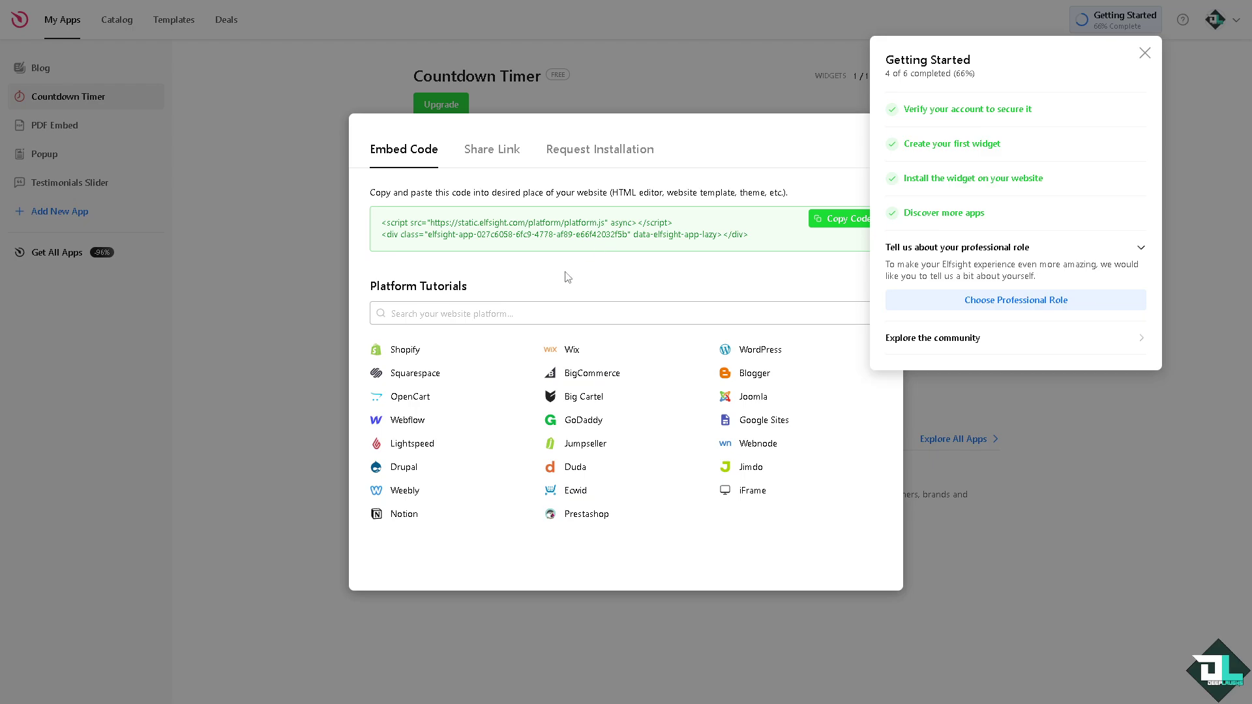
pyautogui.click(1145, 52)
pyautogui.click(850, 219)
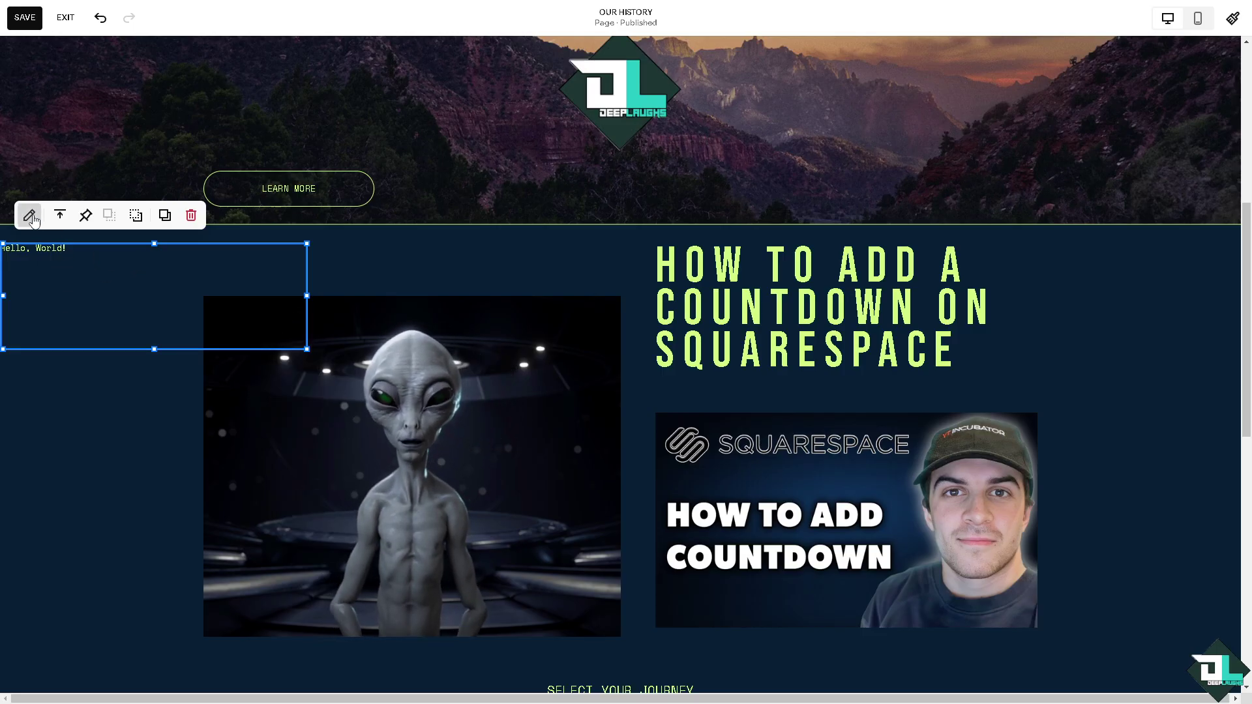
# Switch to the Squarespace editor and replace the Code block's HTML with the copied Elfsight embed code
pyautogui.click(29, 216)
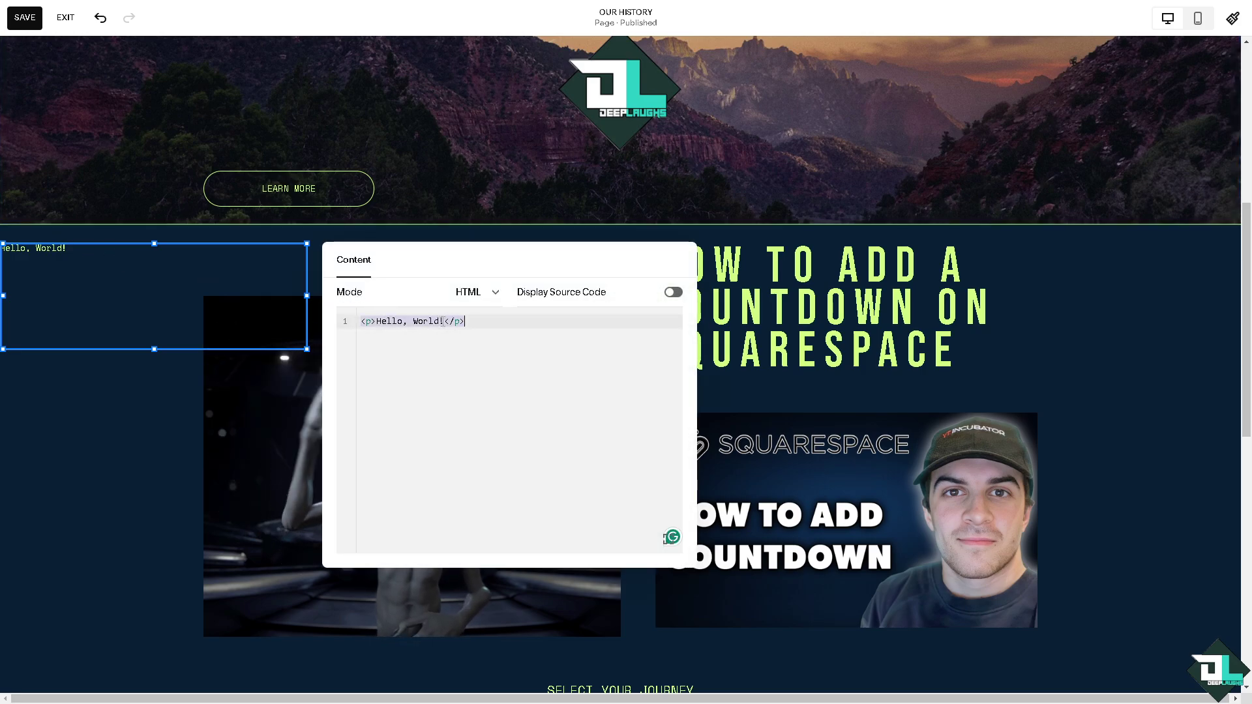
pyautogui.hotkey('ctrl', 'a')
pyautogui.hotkey('ctrl', 'v')
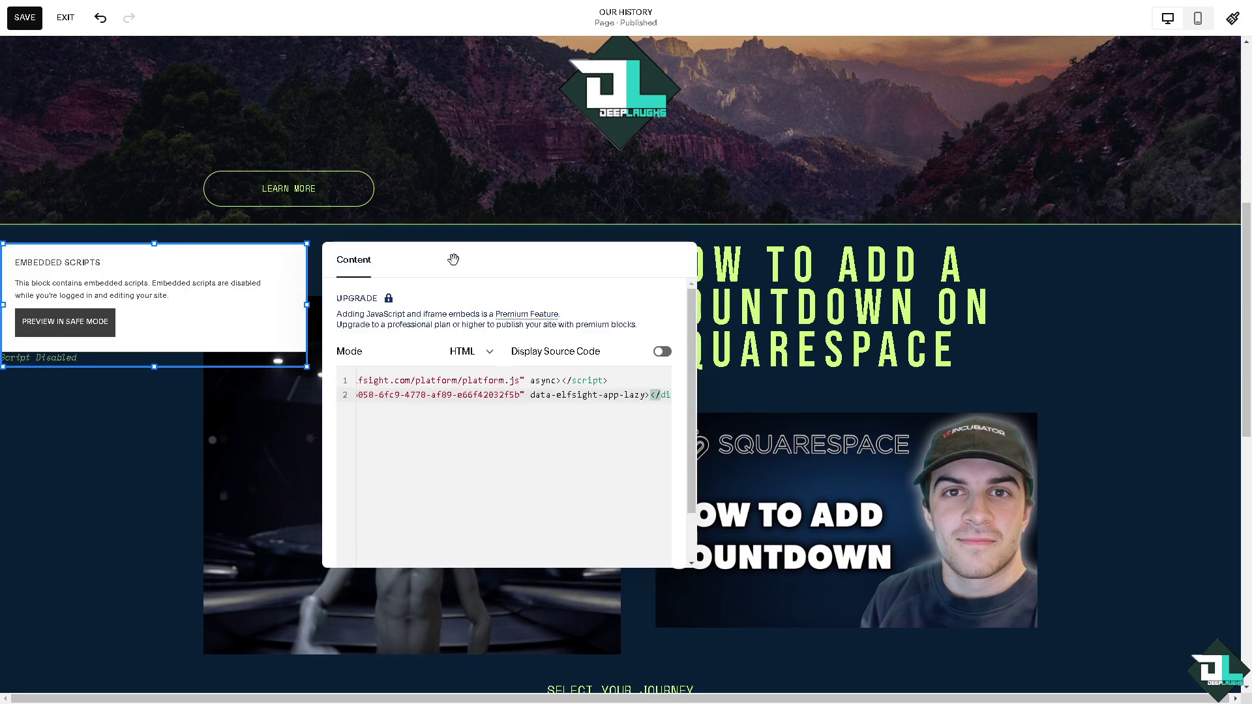
# Move the code editor aside, preview the embedded script in safe mode, and close the code editor
pyautogui.moveTo(433, 257); pyautogui.dragTo(651, 257)
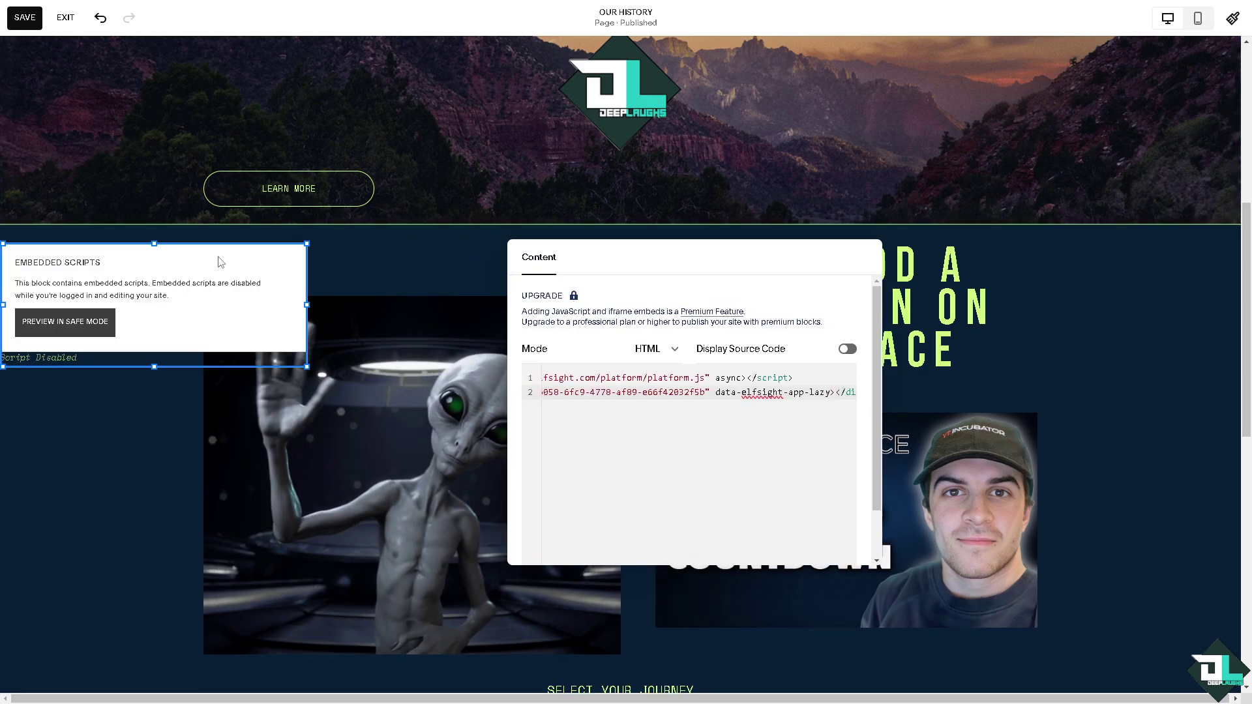
pyautogui.moveTo(218, 261); pyautogui.dragTo(157, 316)
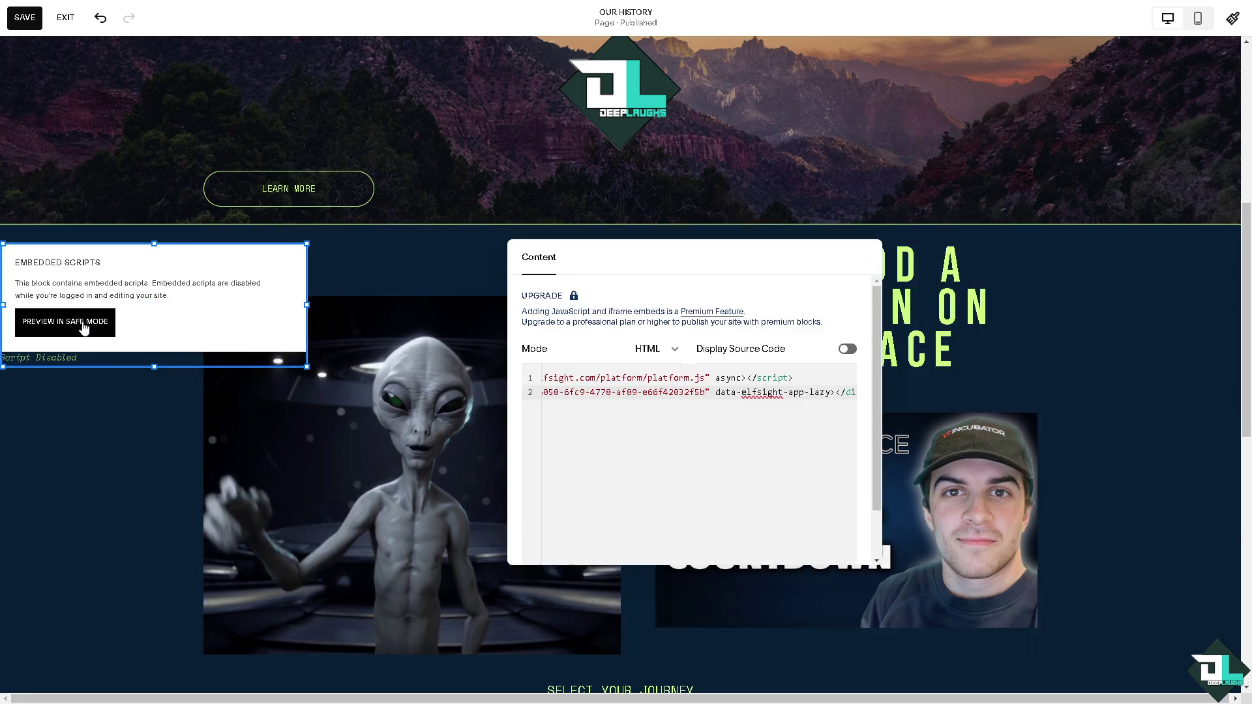
pyautogui.click(84, 323)
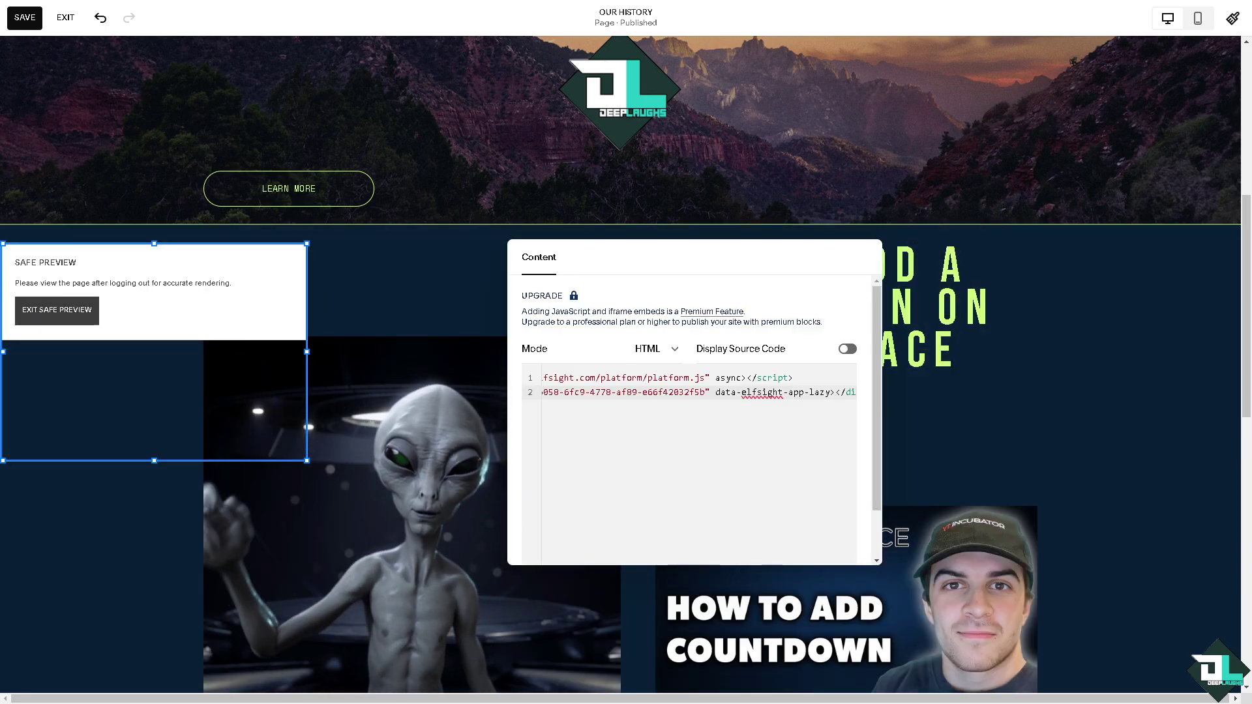
pyautogui.click(187, 387)
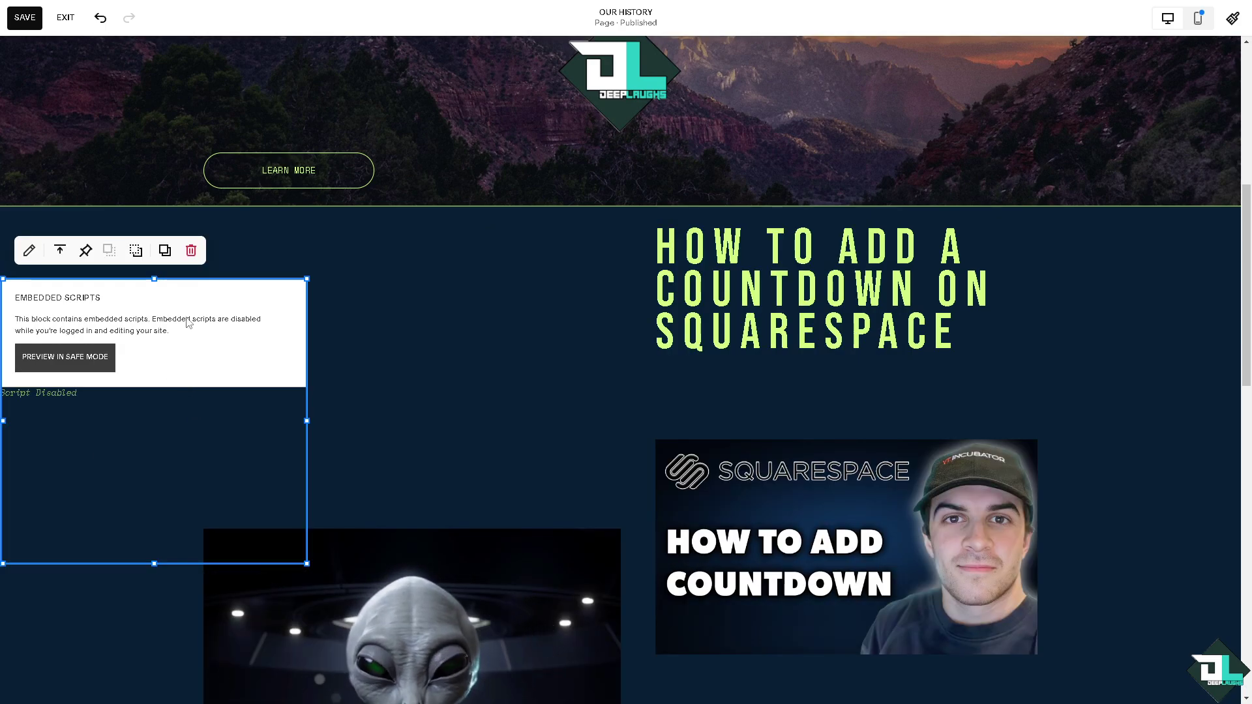
# Move the embedded countdown Code block slightly higher on the page and preview its script in safe mode
pyautogui.moveTo(209, 298); pyautogui.dragTo(274, 286)
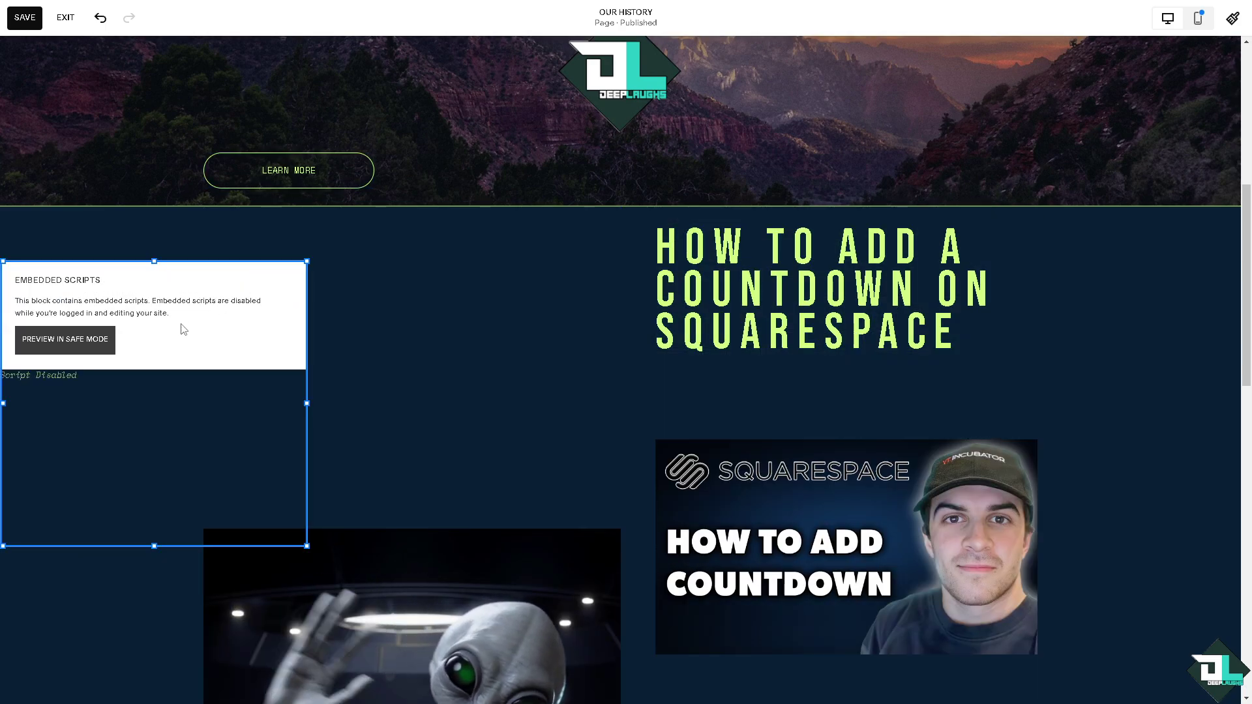
pyautogui.click(88, 343)
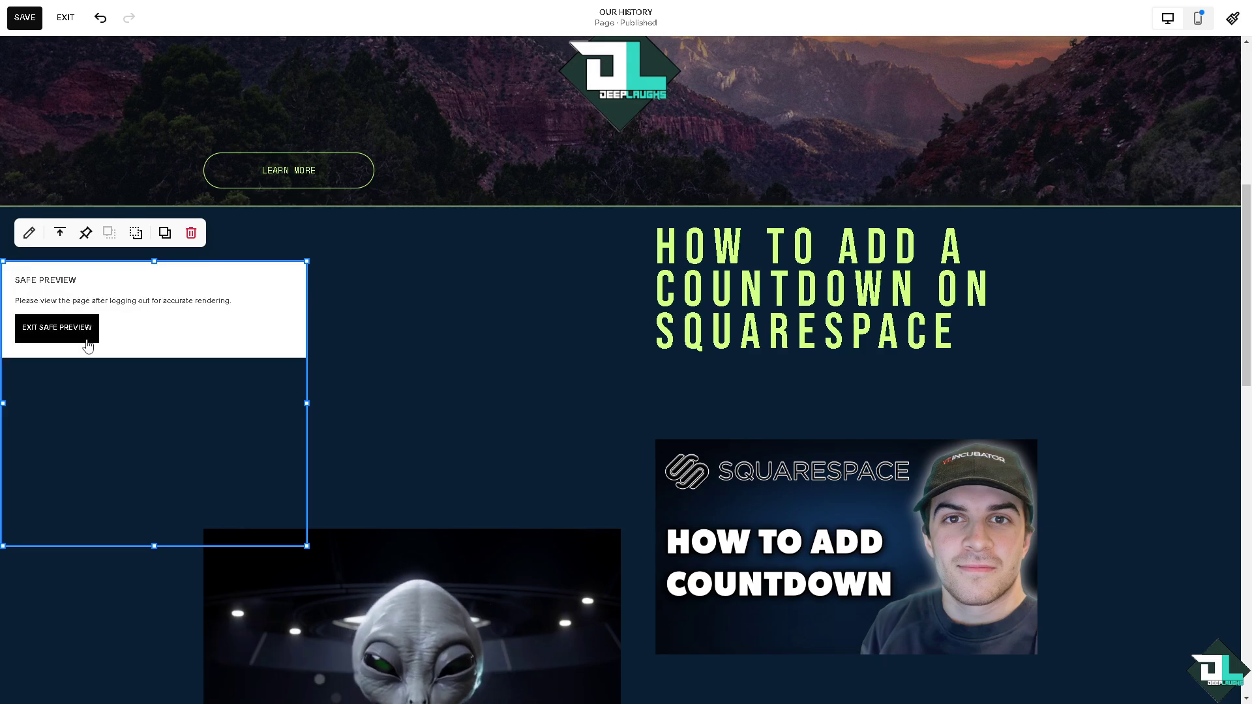
# Save the edited page, leave the editor, and check the OUR HISTORY page for the countdown widget
pyautogui.click(25, 18)
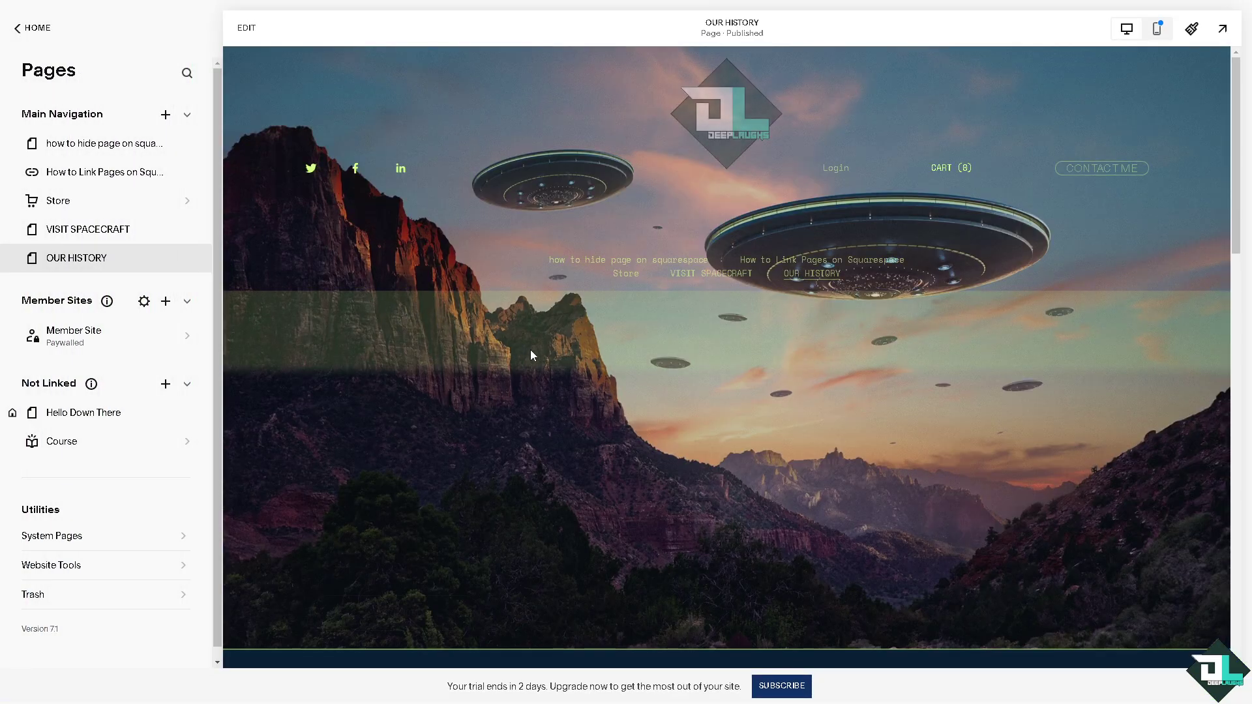
pyautogui.scroll(-2, 572, 375)
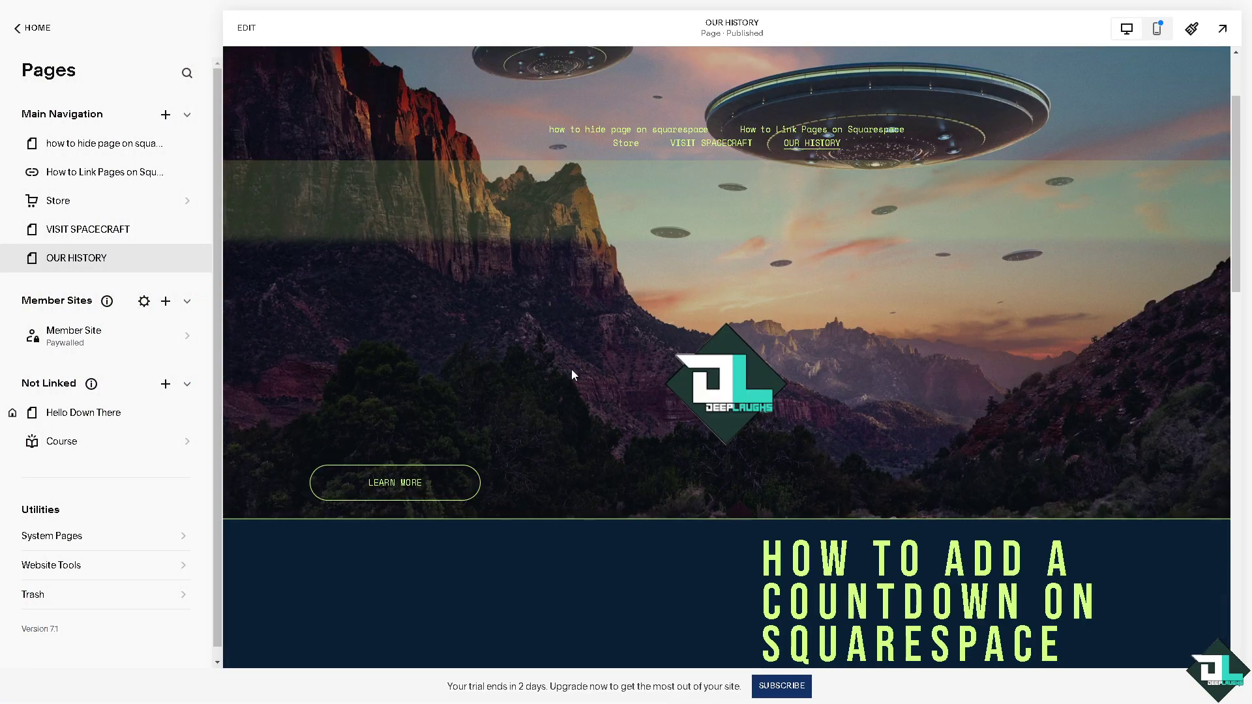
pyautogui.scroll(-4, 572, 370)
pyautogui.scroll(2, 571, 369)
pyautogui.scroll(-6, 520, 393)
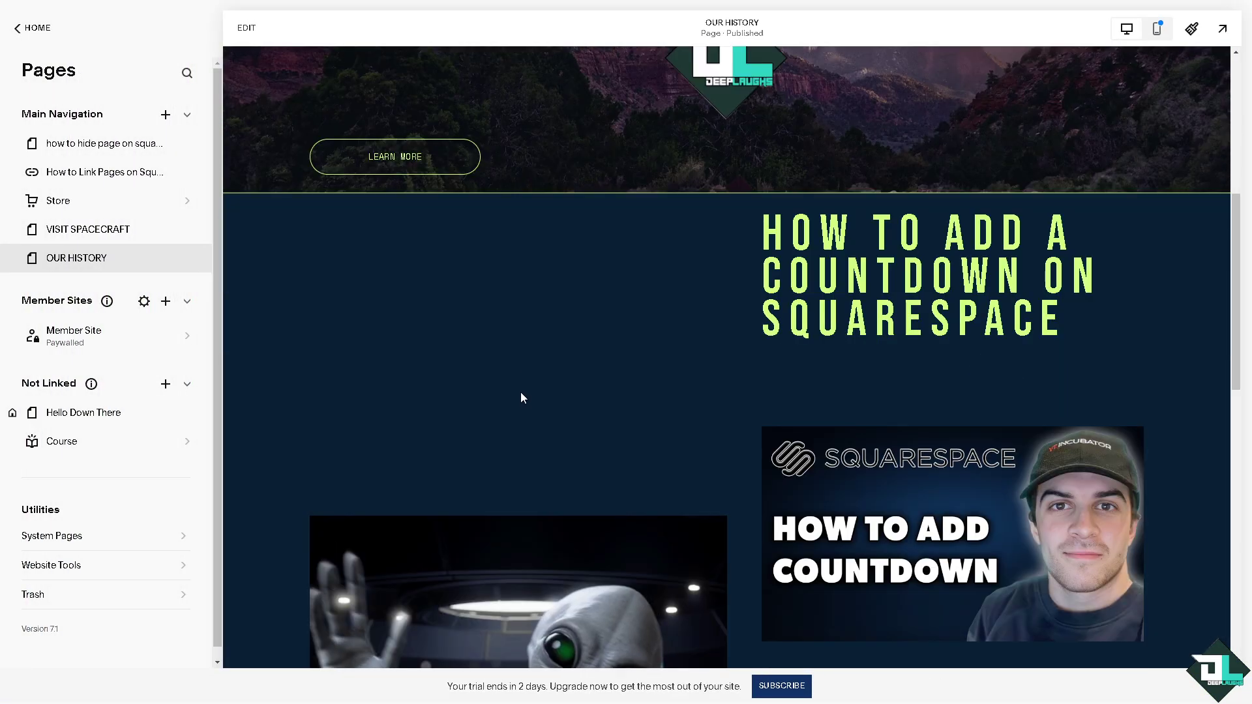
pyautogui.scroll(10, 515, 284)
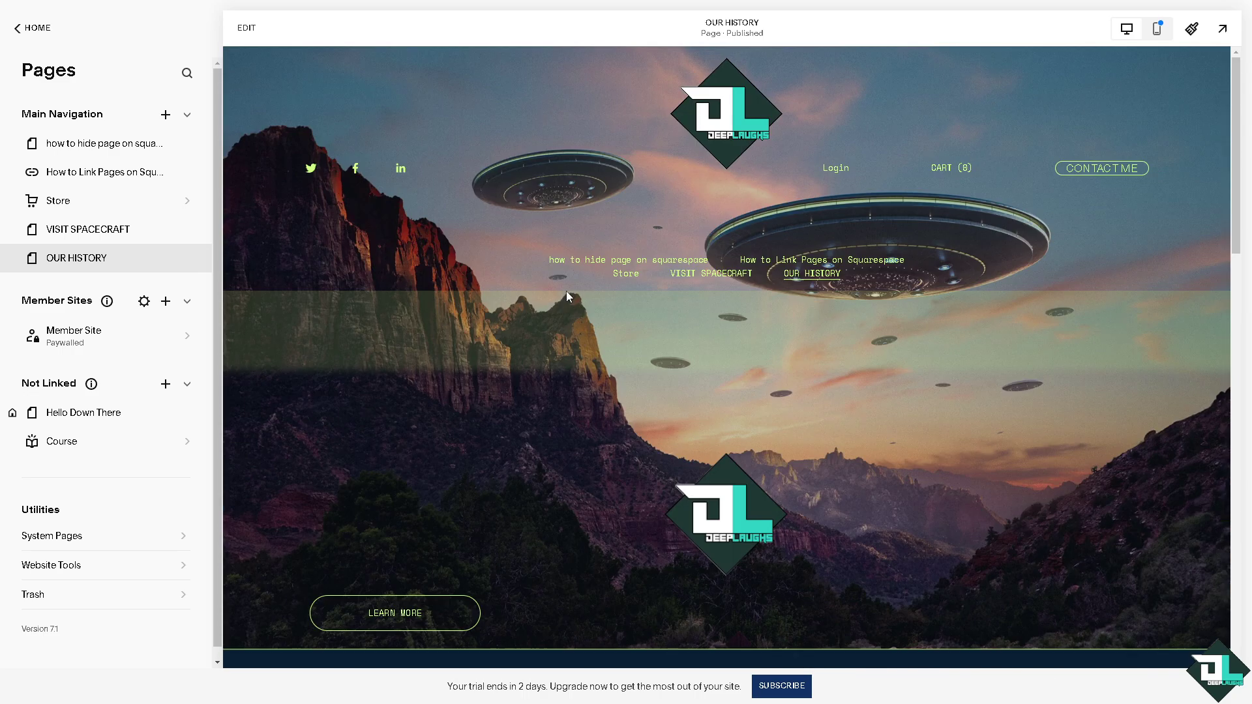
pyautogui.scroll(-15, 572, 403)
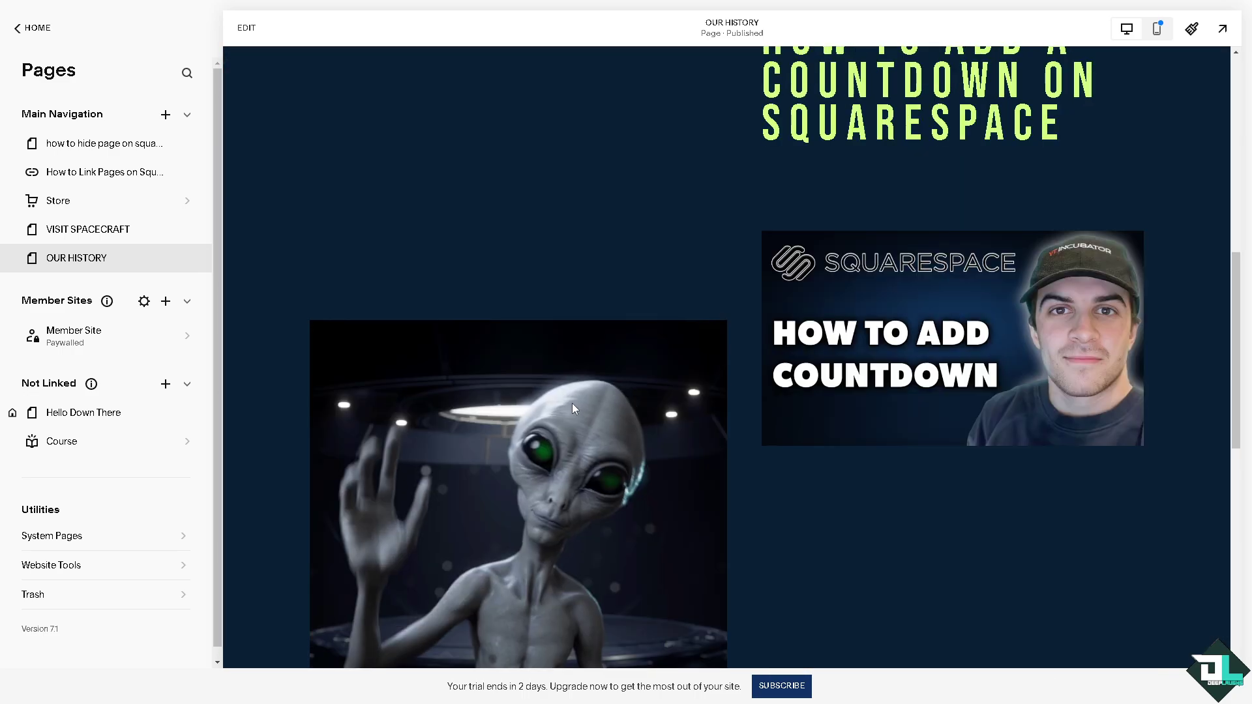
# Paste the copied Elfsight embed code into the OUR HISTORY page's header code injection and save the page settings
pyautogui.click(144, 301)
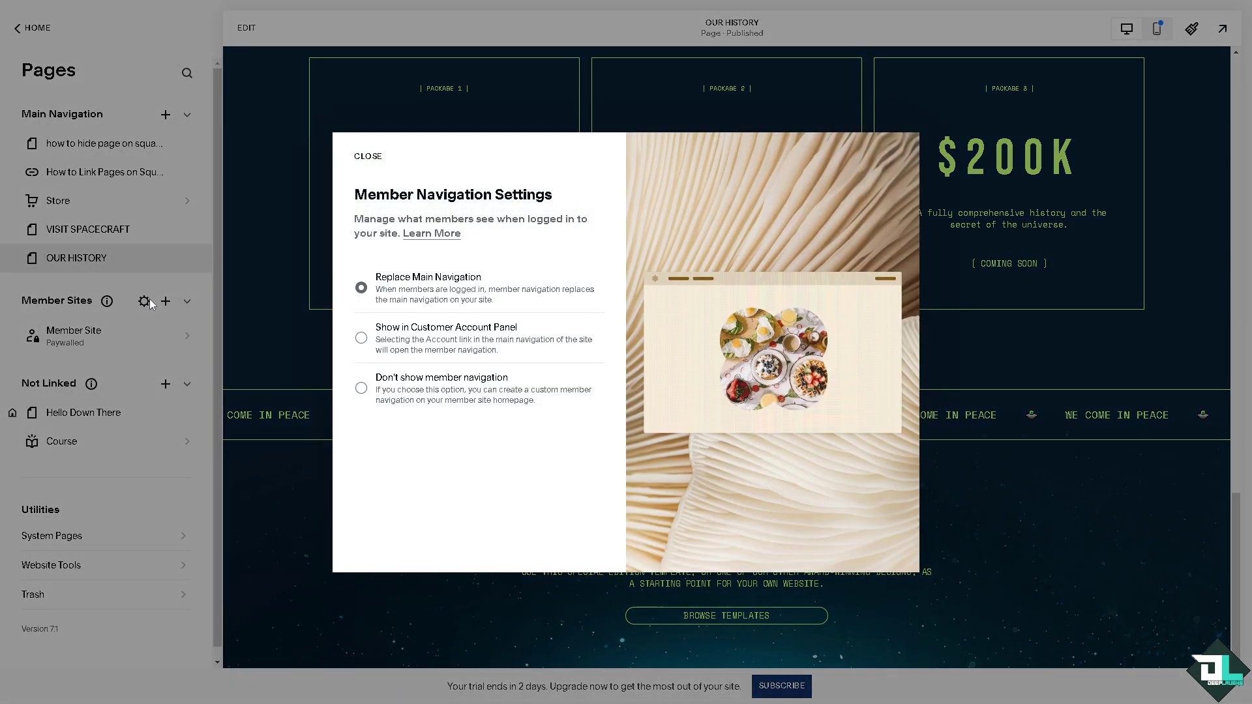
pyautogui.click(292, 340)
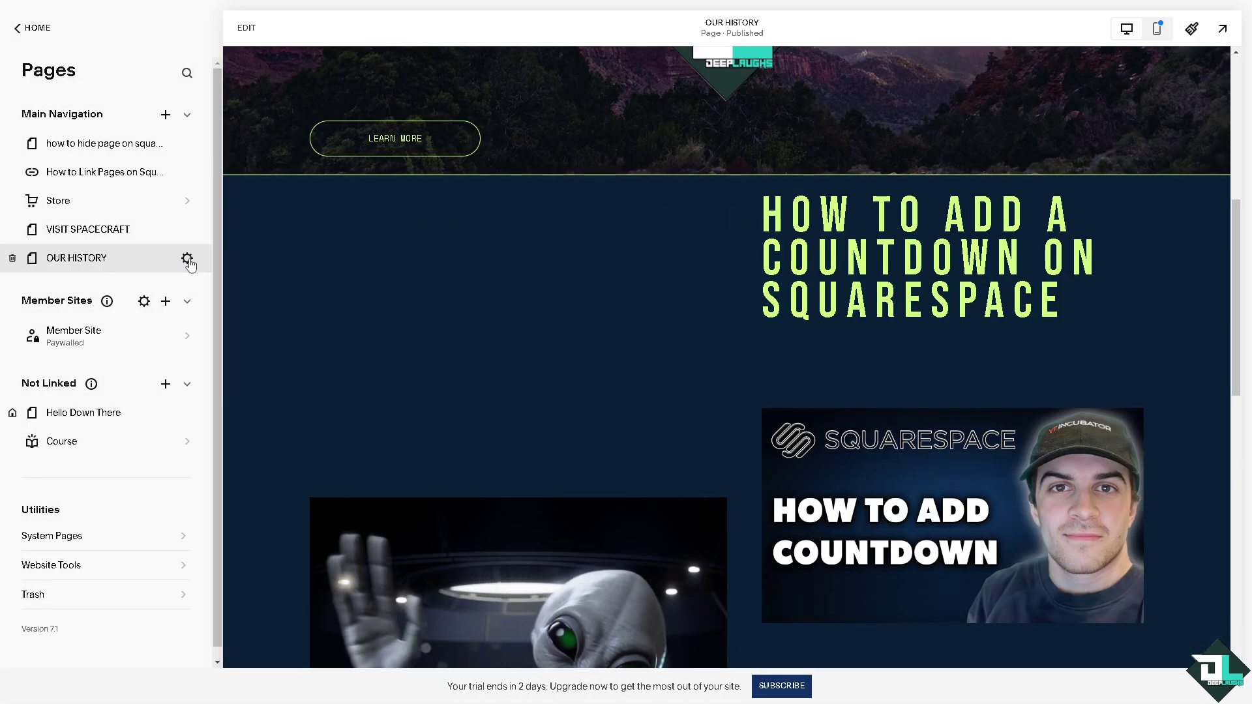
pyautogui.click(188, 259)
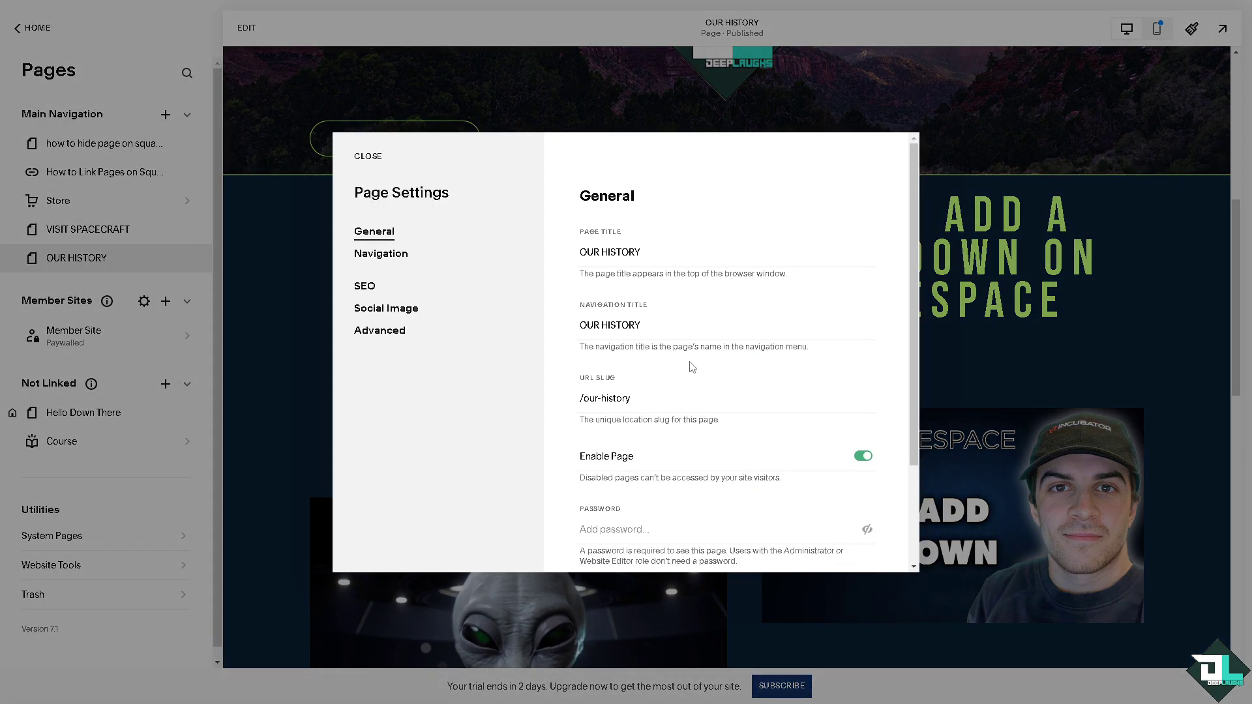
pyautogui.click(381, 331)
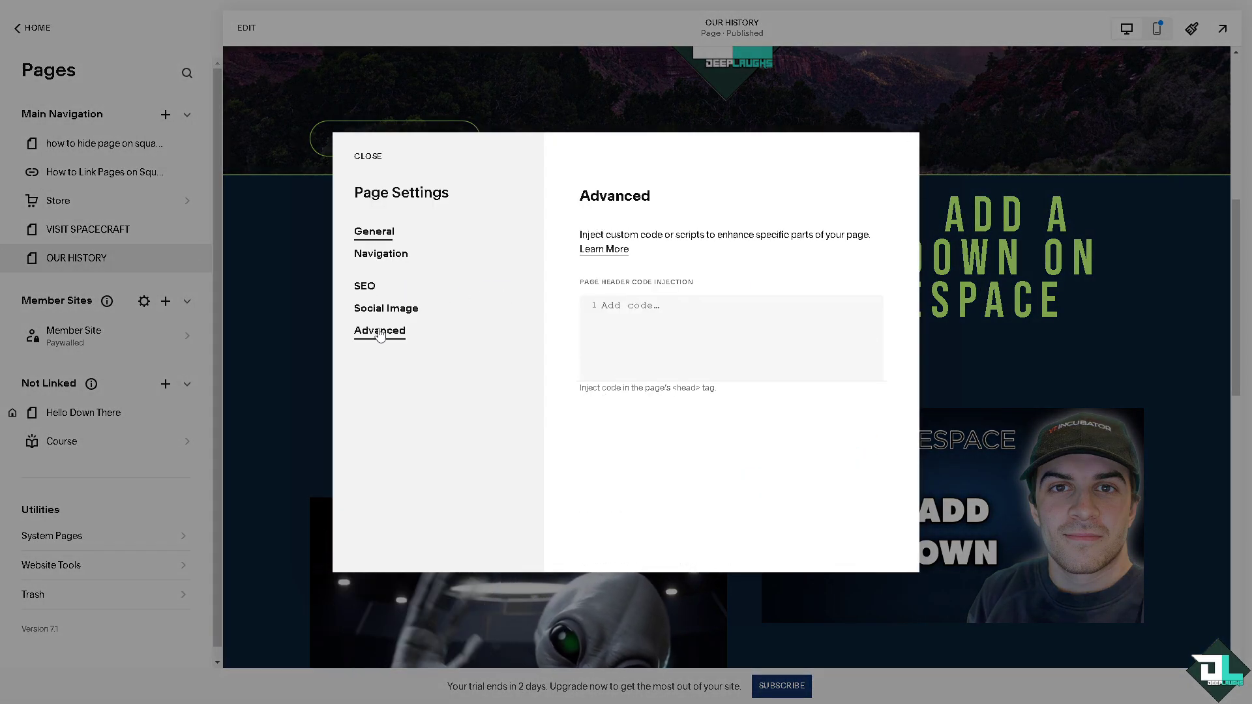
pyautogui.click(658, 314)
pyautogui.hotkey('ctrl', 'v')
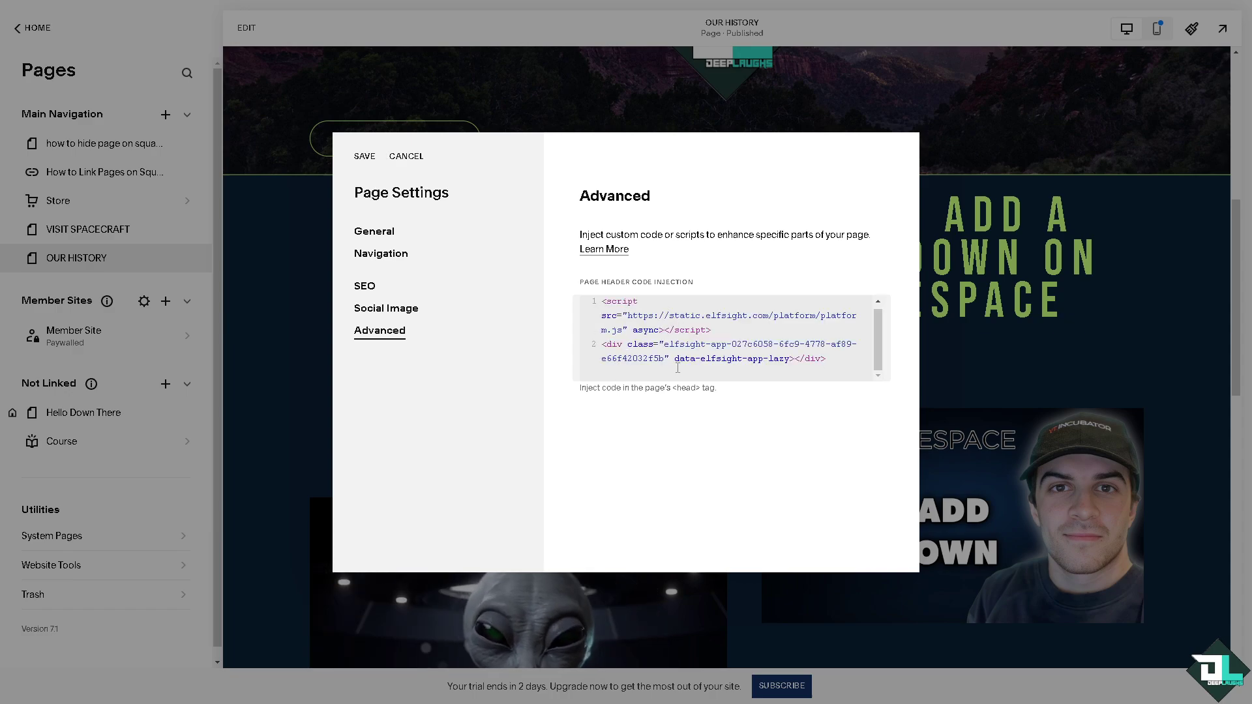
pyautogui.click(362, 157)
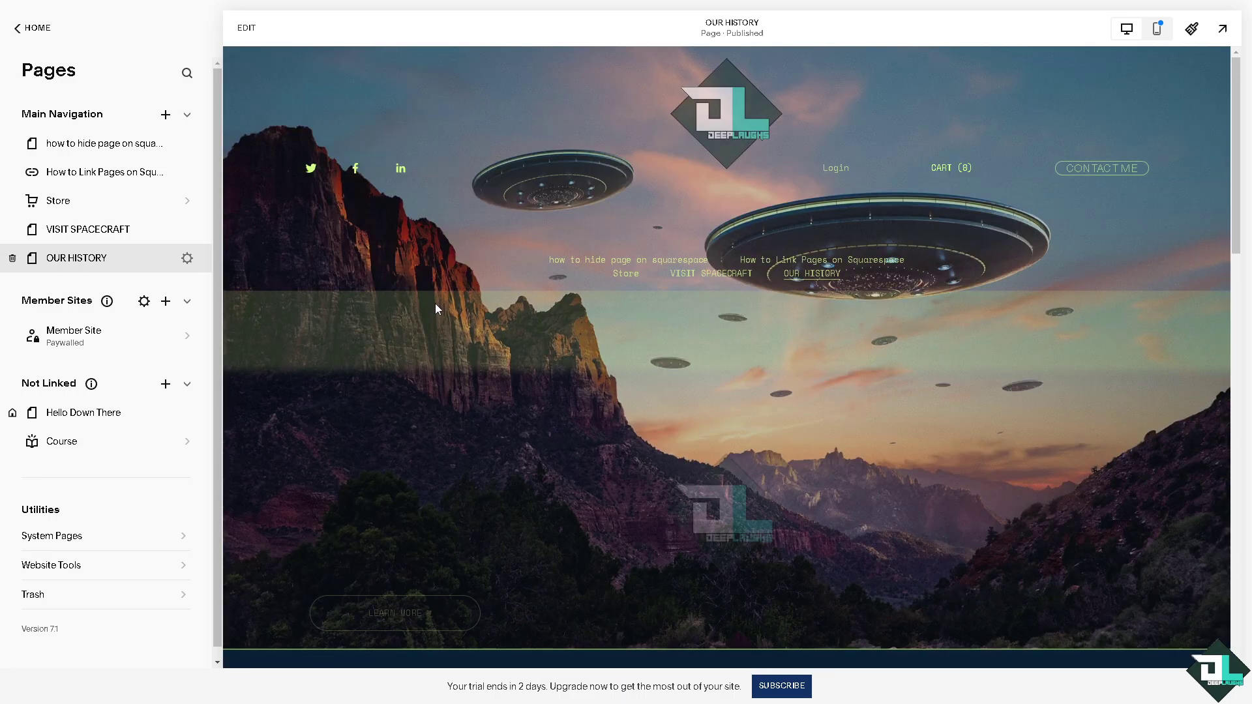
# Examine the OUR HISTORY page for the countdown widget after the header code injection
pyautogui.scroll(-2, 436, 306)
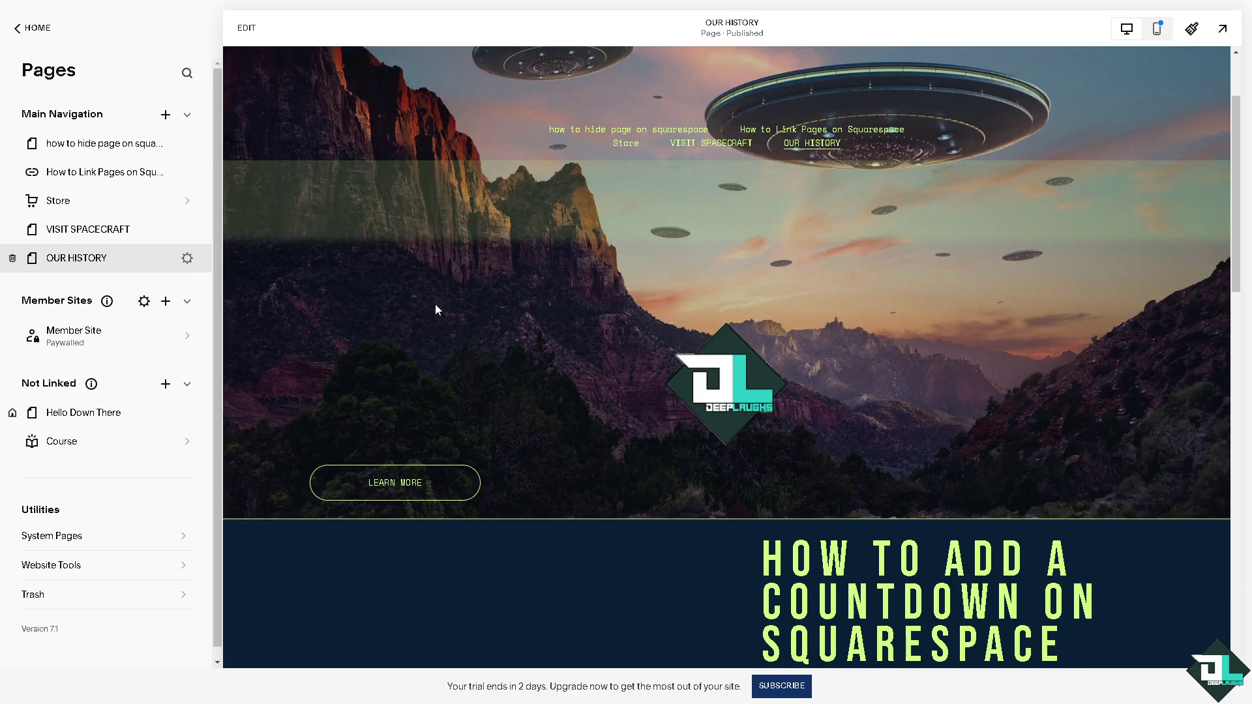
pyautogui.scroll(-5, 435, 305)
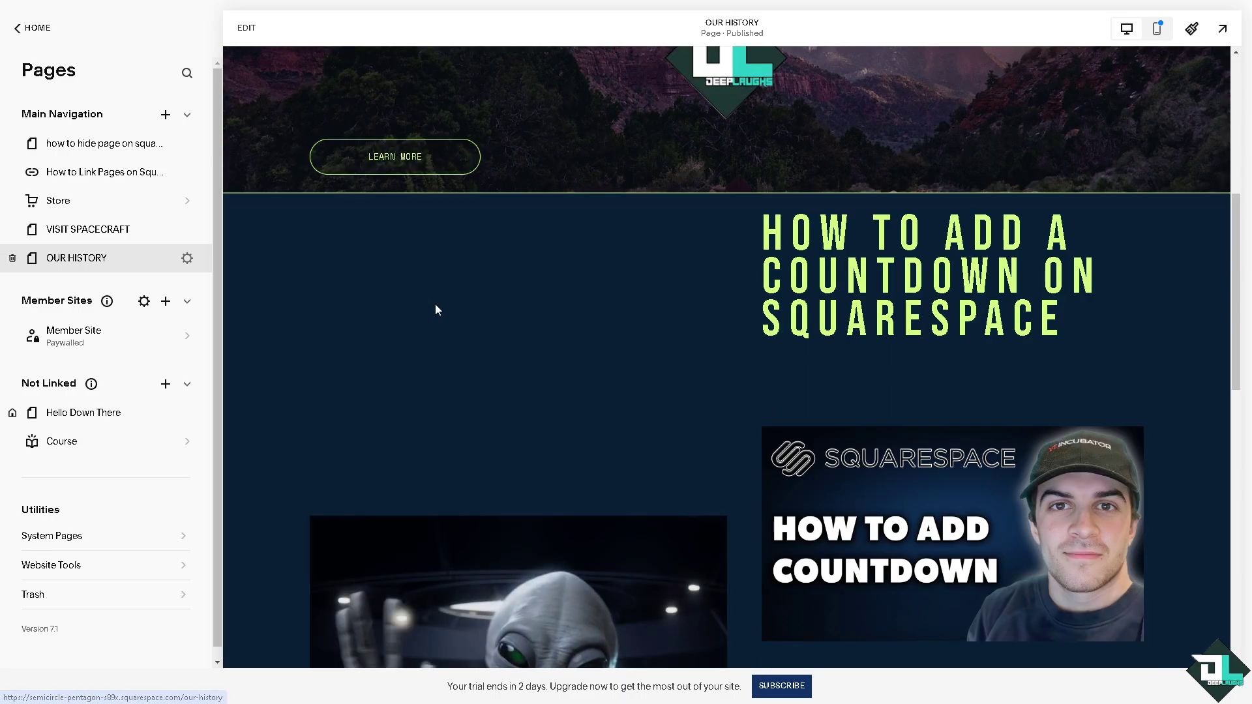
pyautogui.scroll(-14, 436, 304)
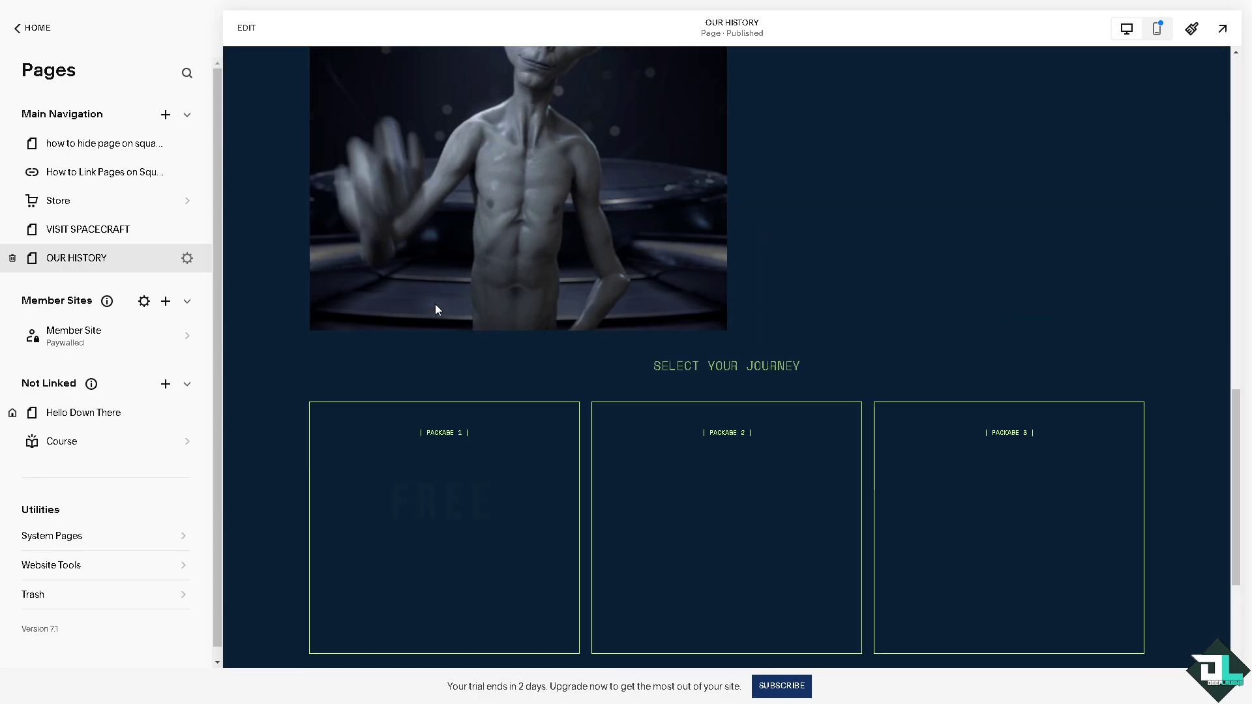
pyautogui.scroll(20, 435, 304)
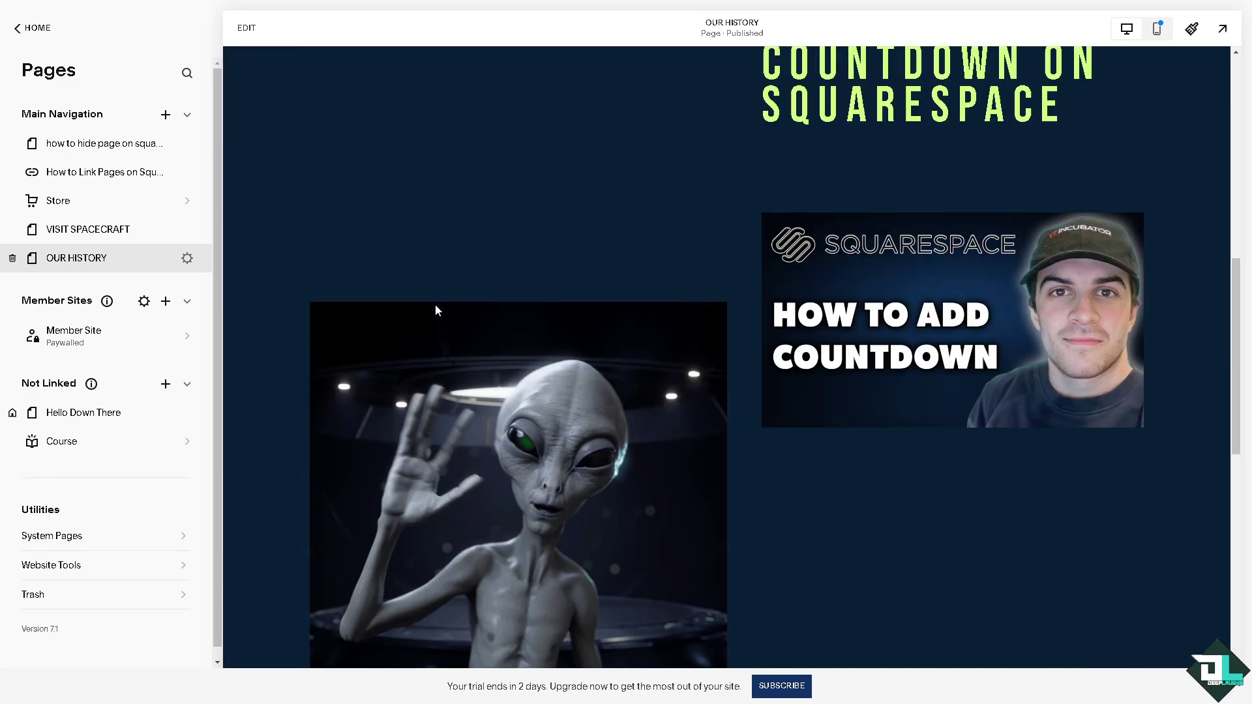
pyautogui.scroll(2, 436, 311)
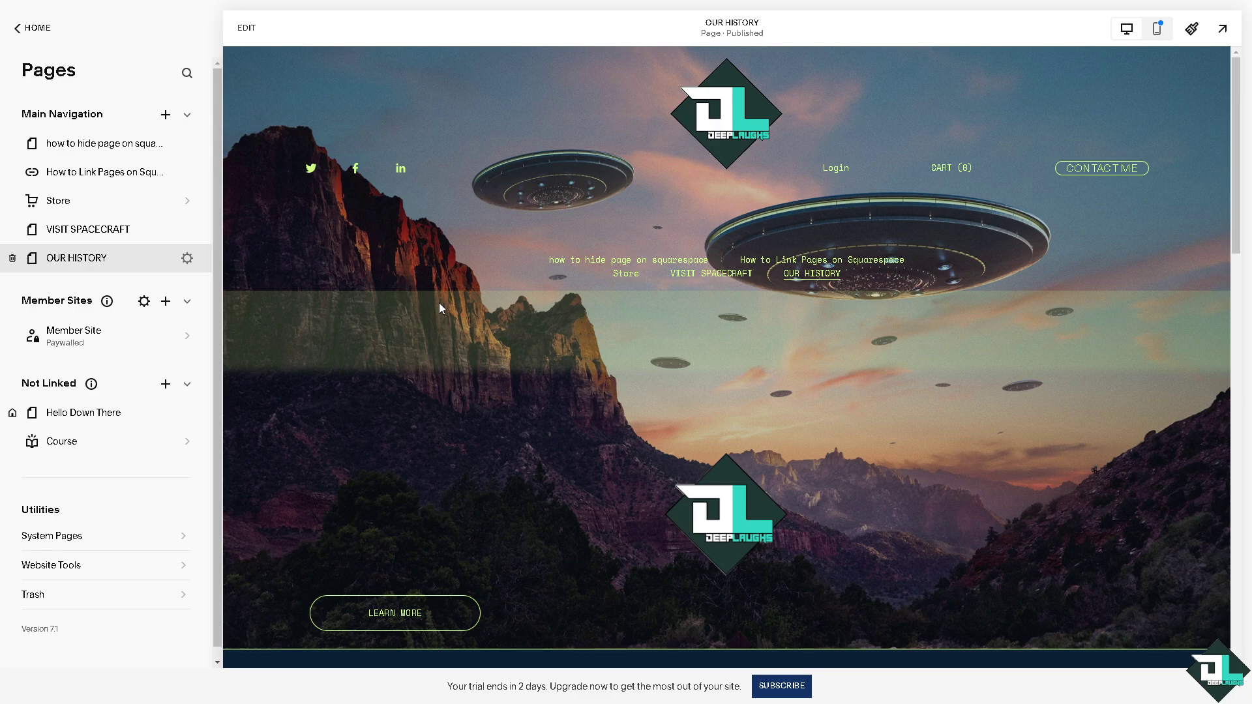
# Reload the site and reopen the OUR HISTORY page for editing at the countdown section
pyautogui.press('F5')
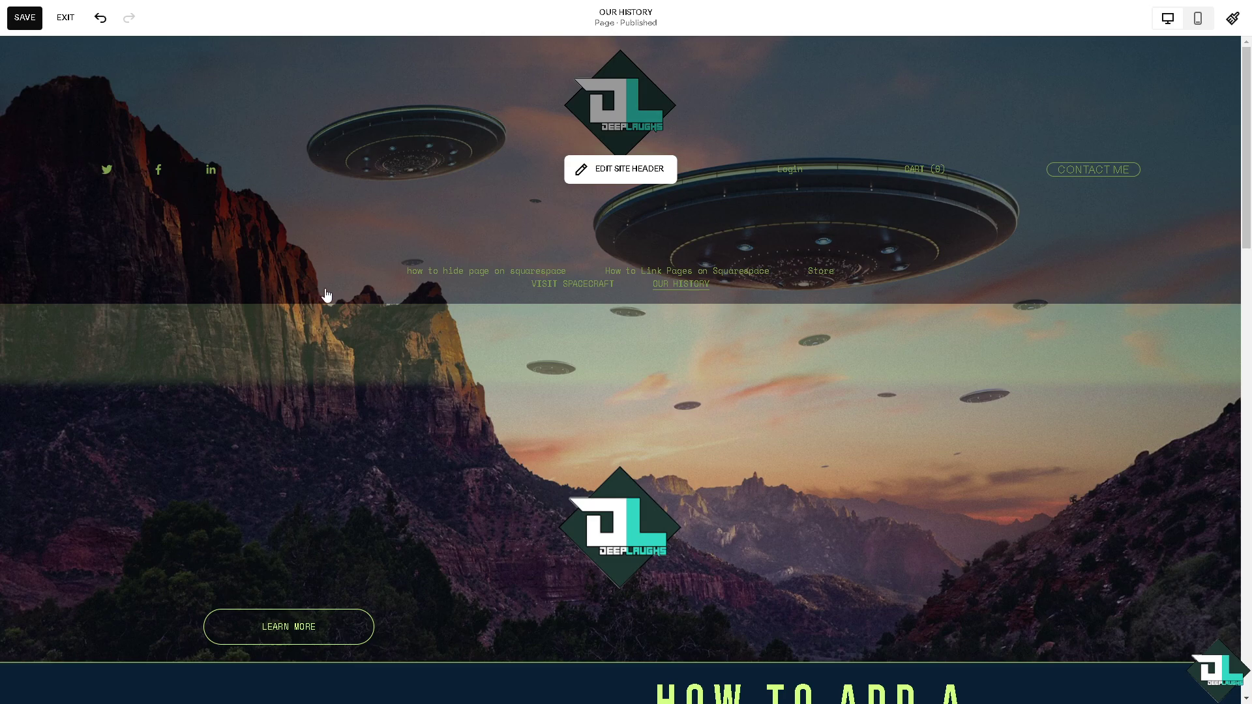
pyautogui.scroll(-9, 347, 297)
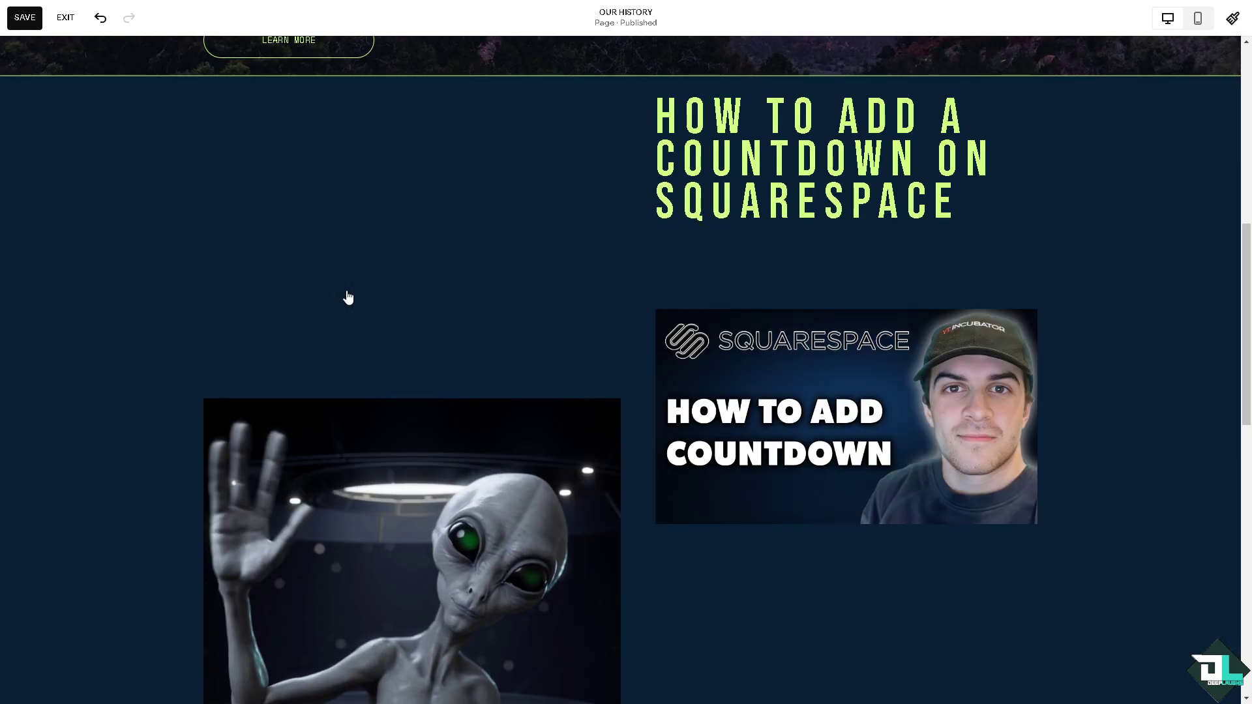